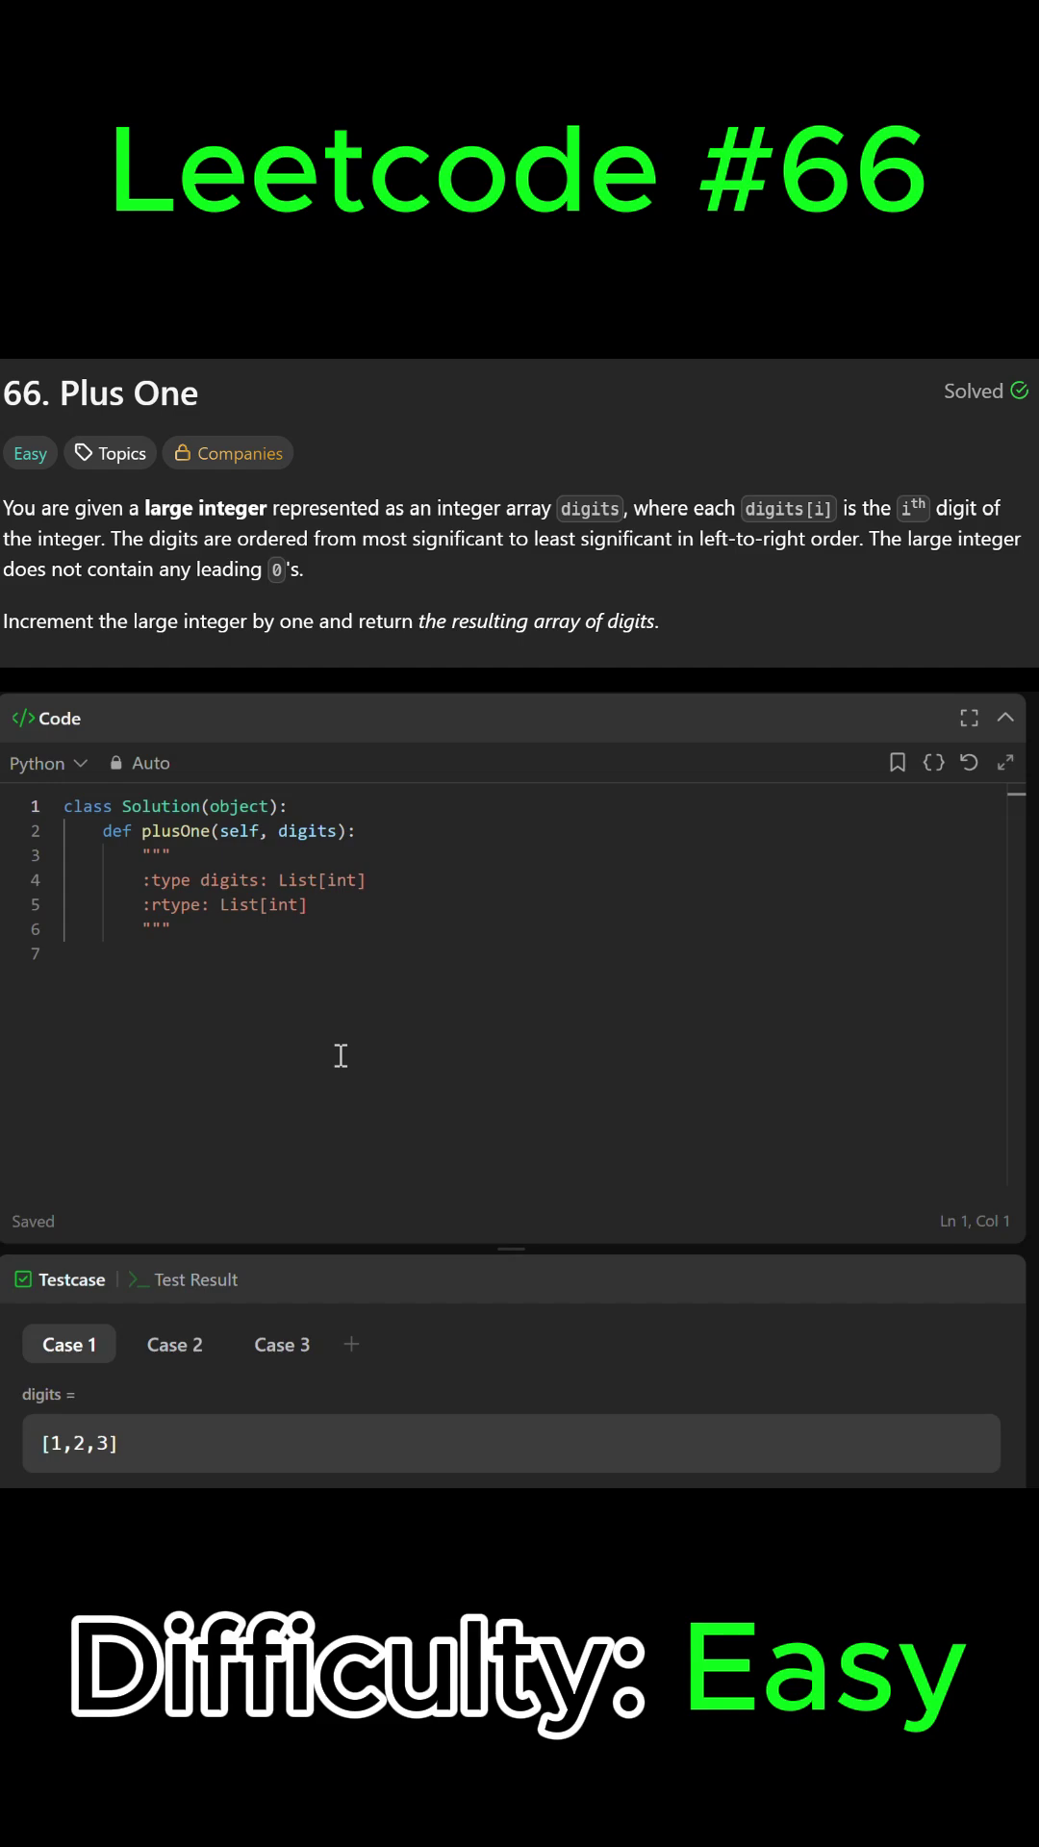
Delete the plusOne docstring, leaving an empty method body on a fresh line.
click(290, 1083)
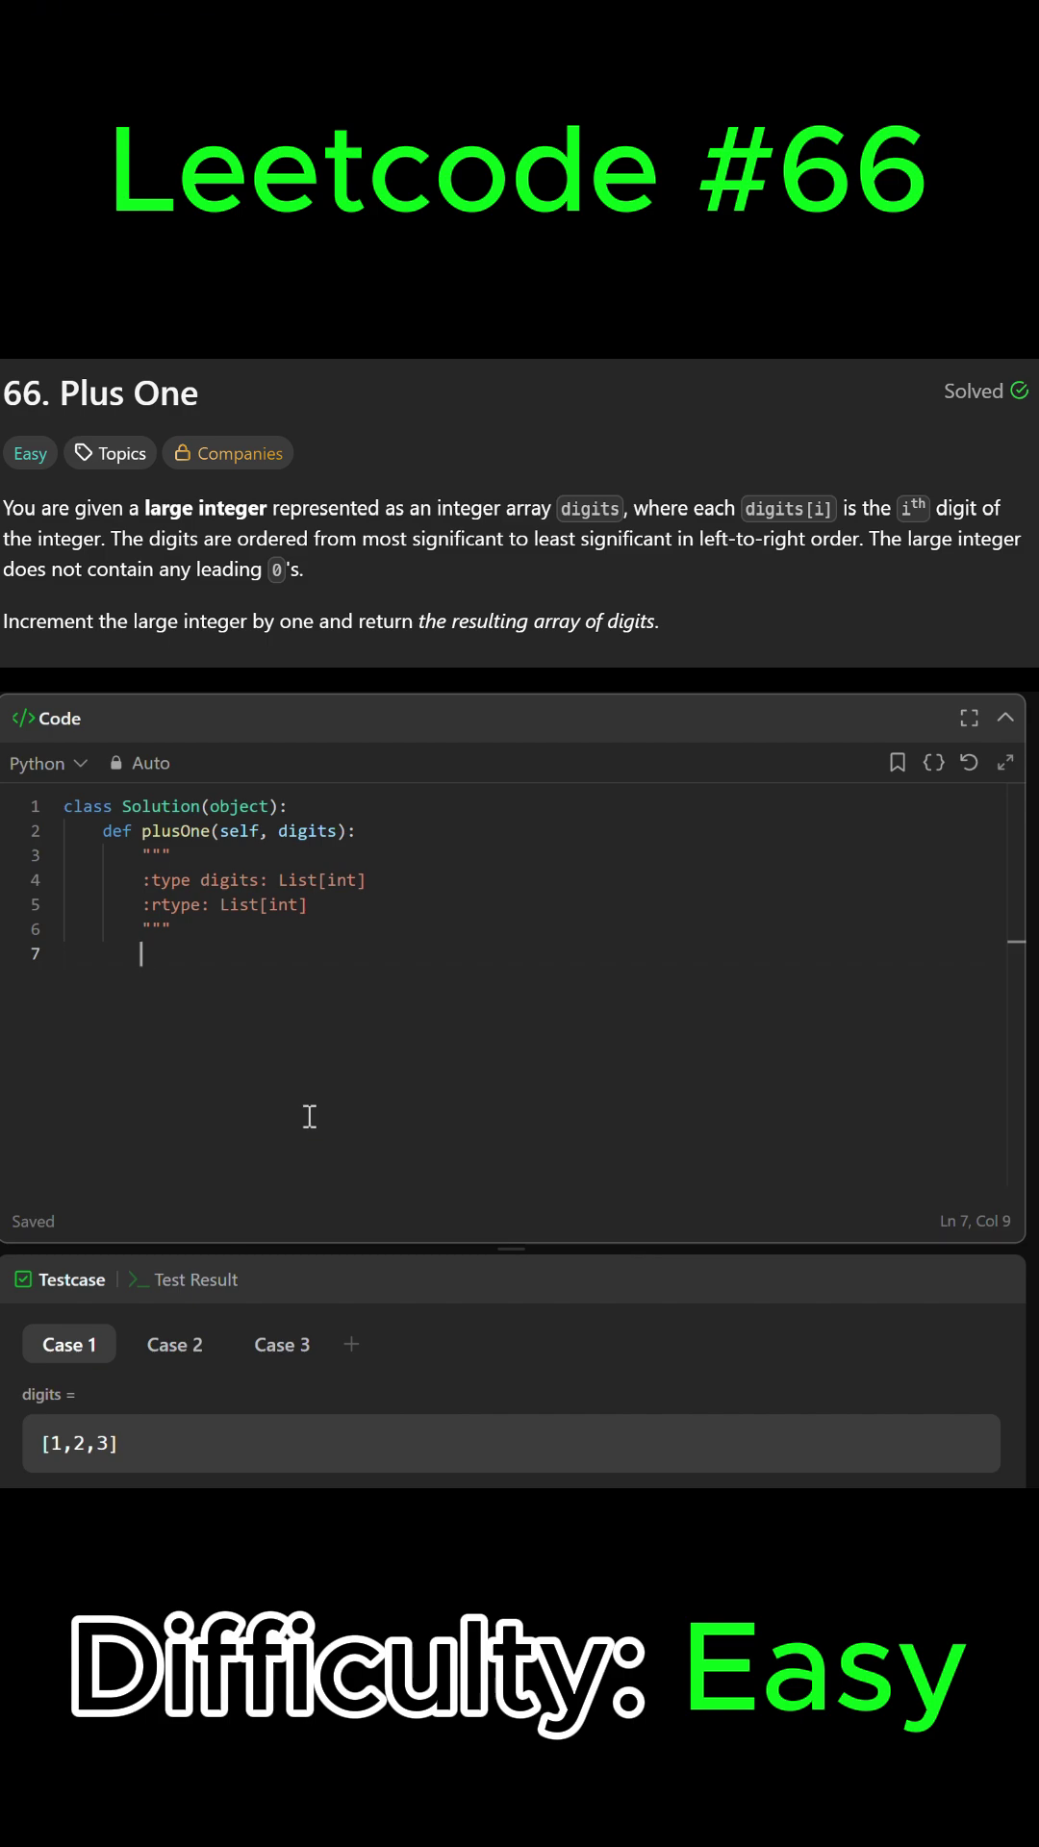
mouse_move(282, 1344)
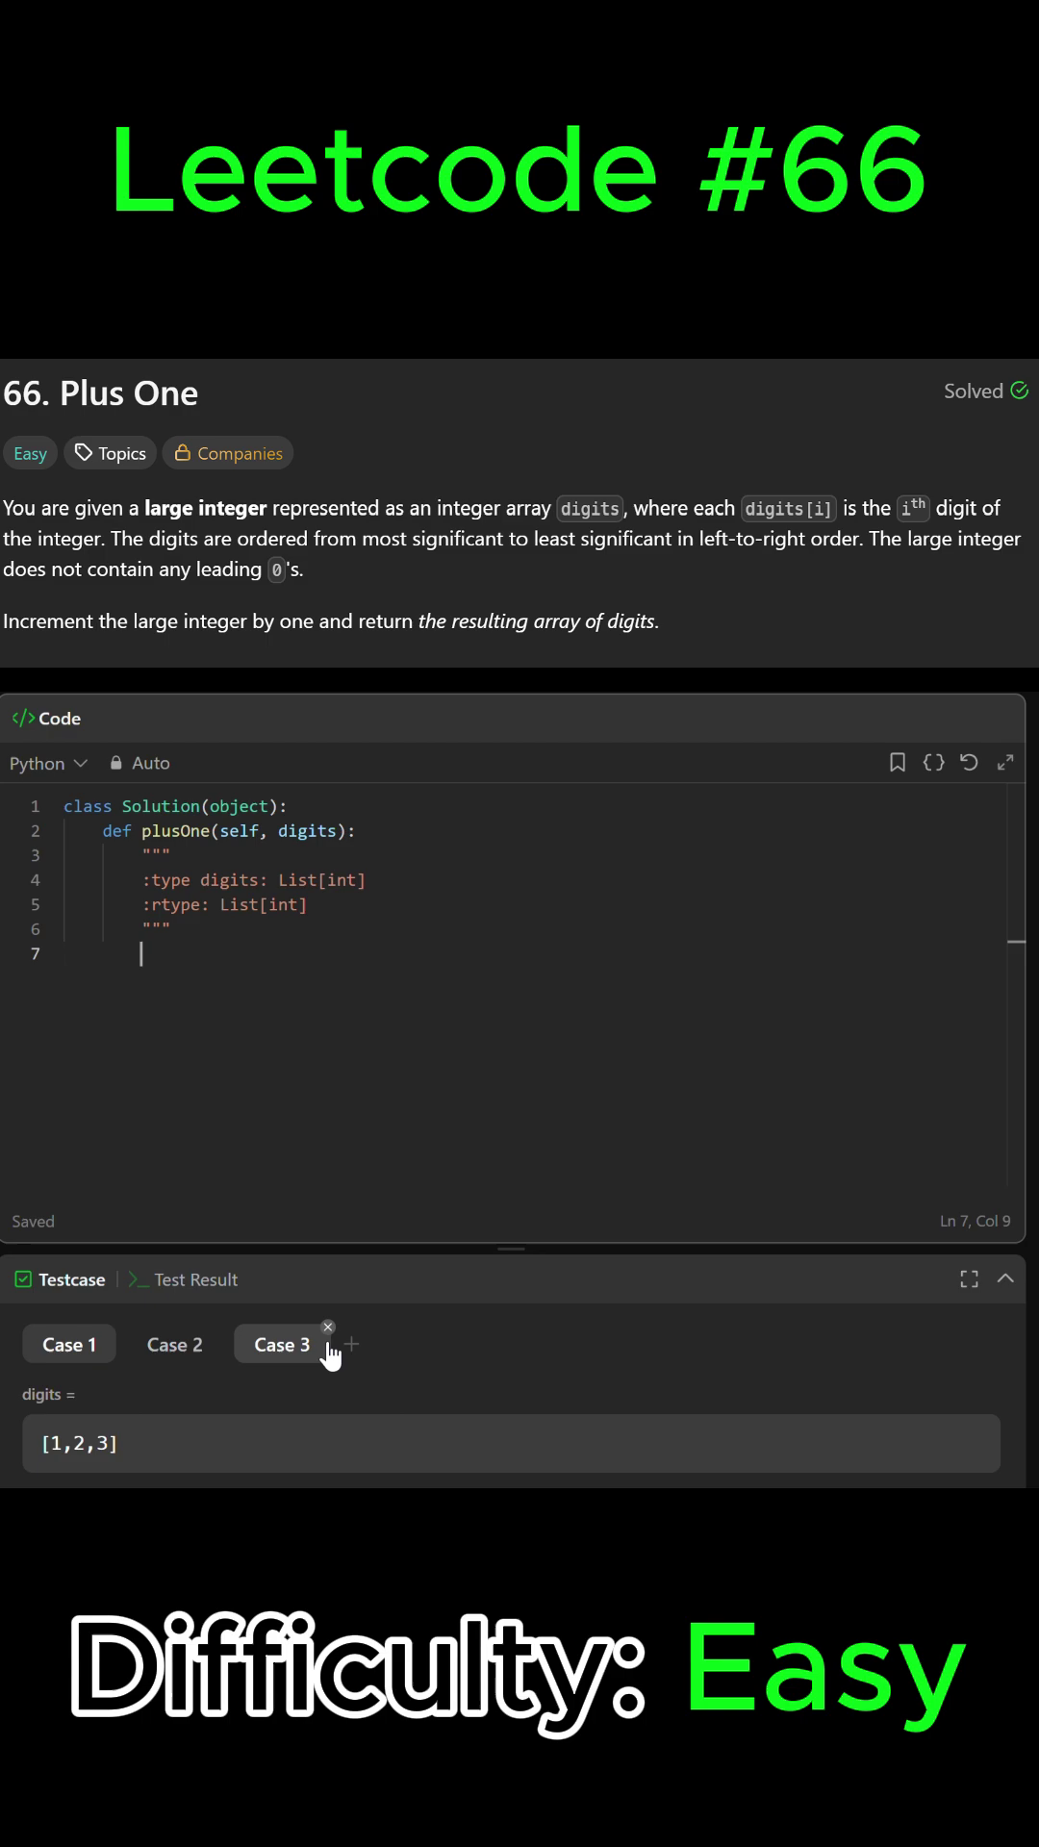
click(219, 1440)
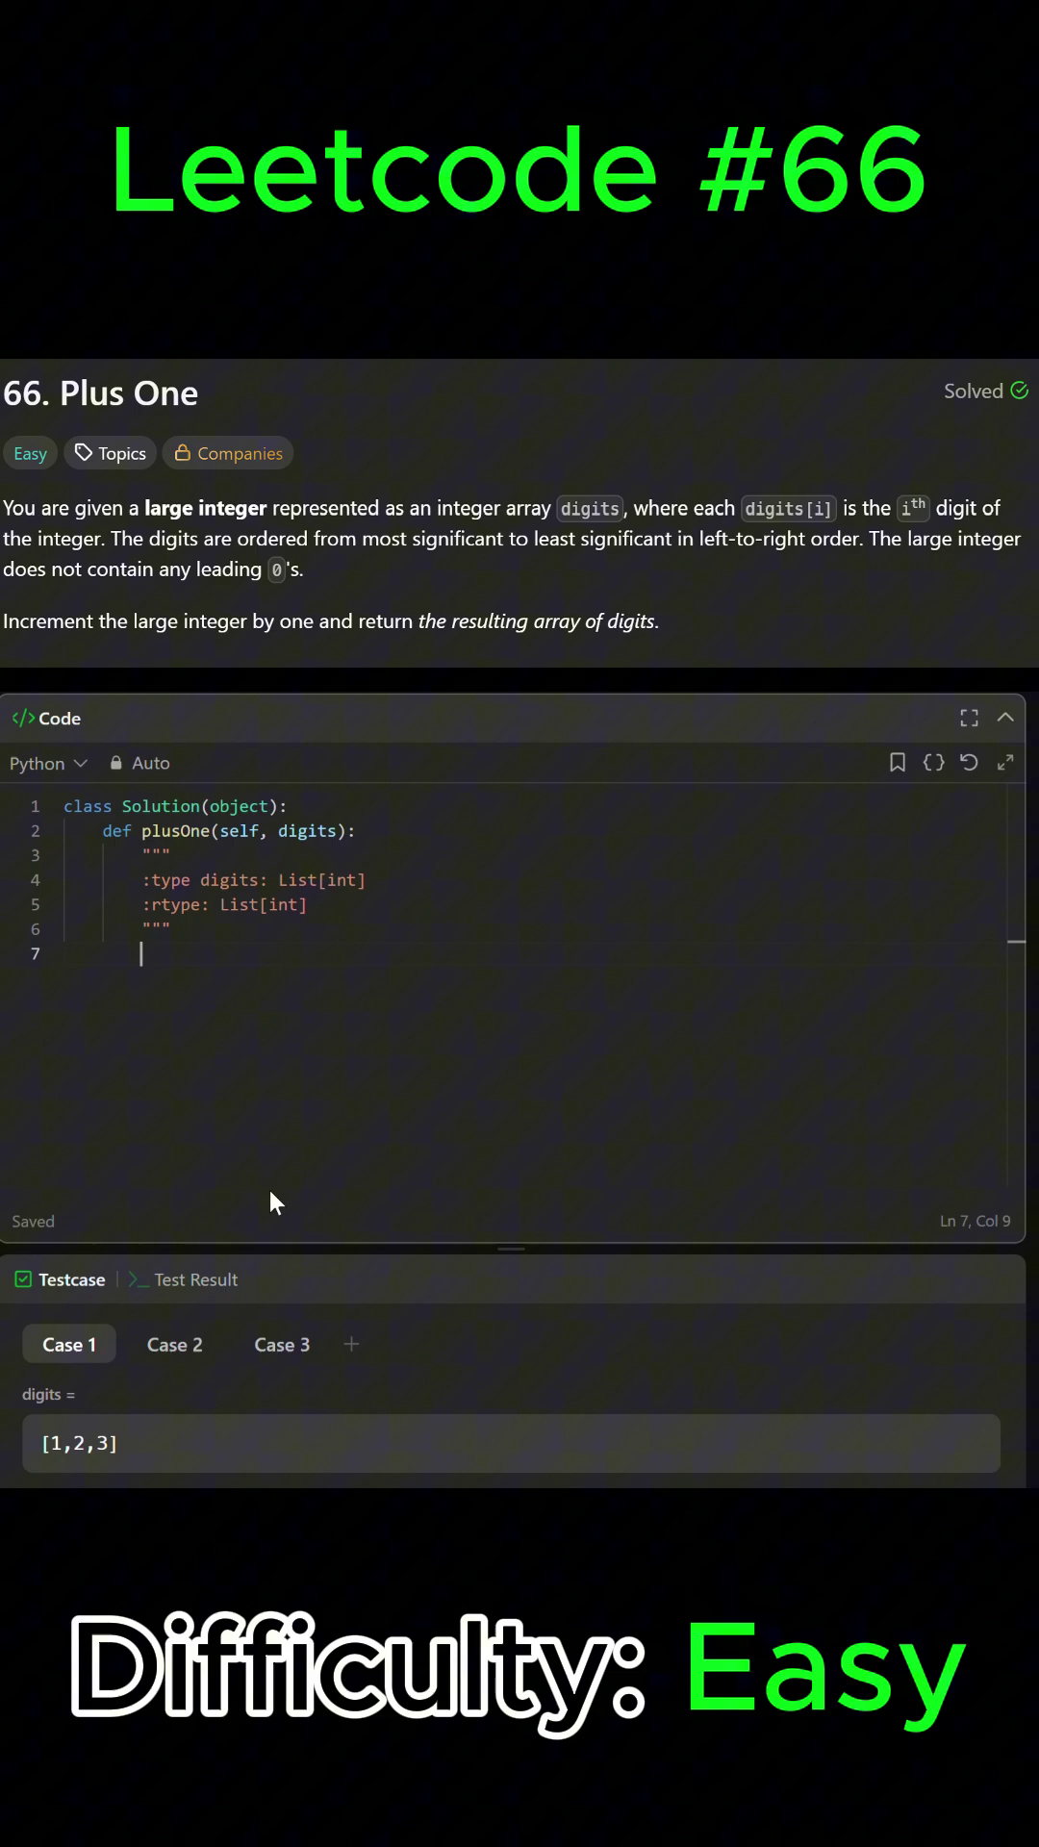
drag(308, 953, 141, 859)
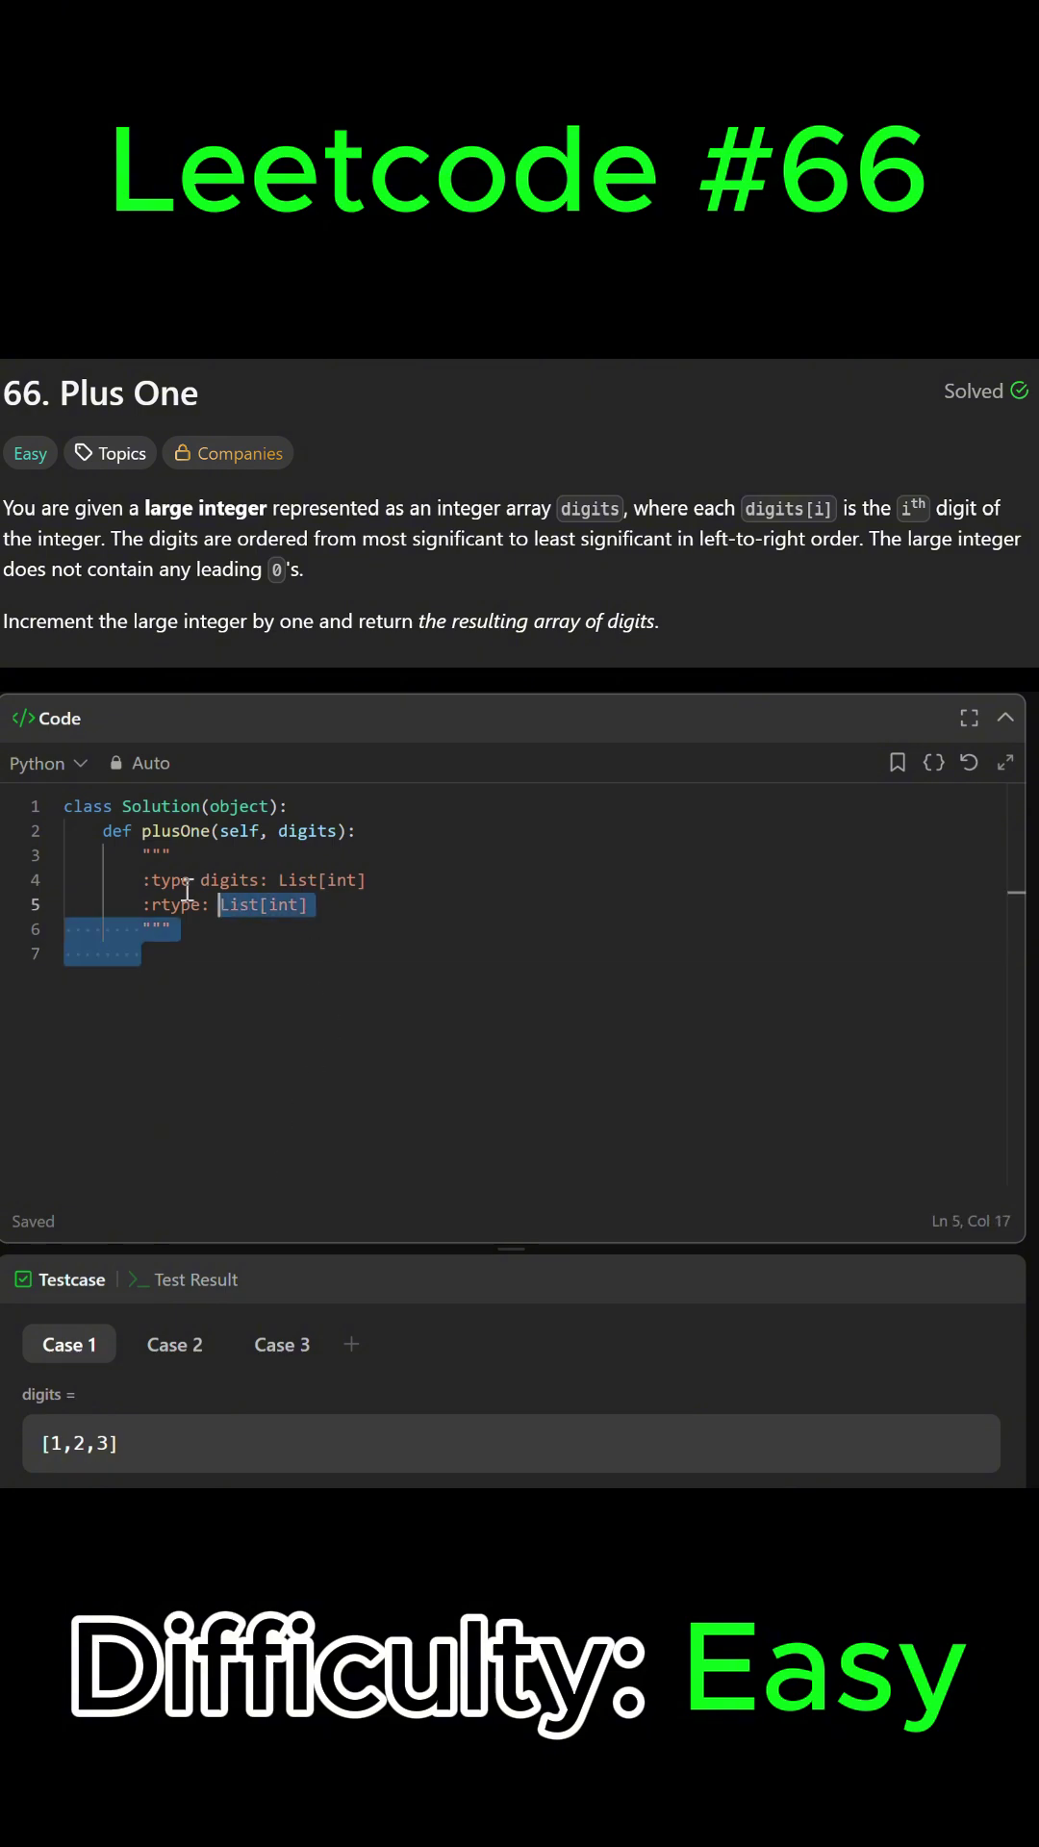
key(BackSpace)
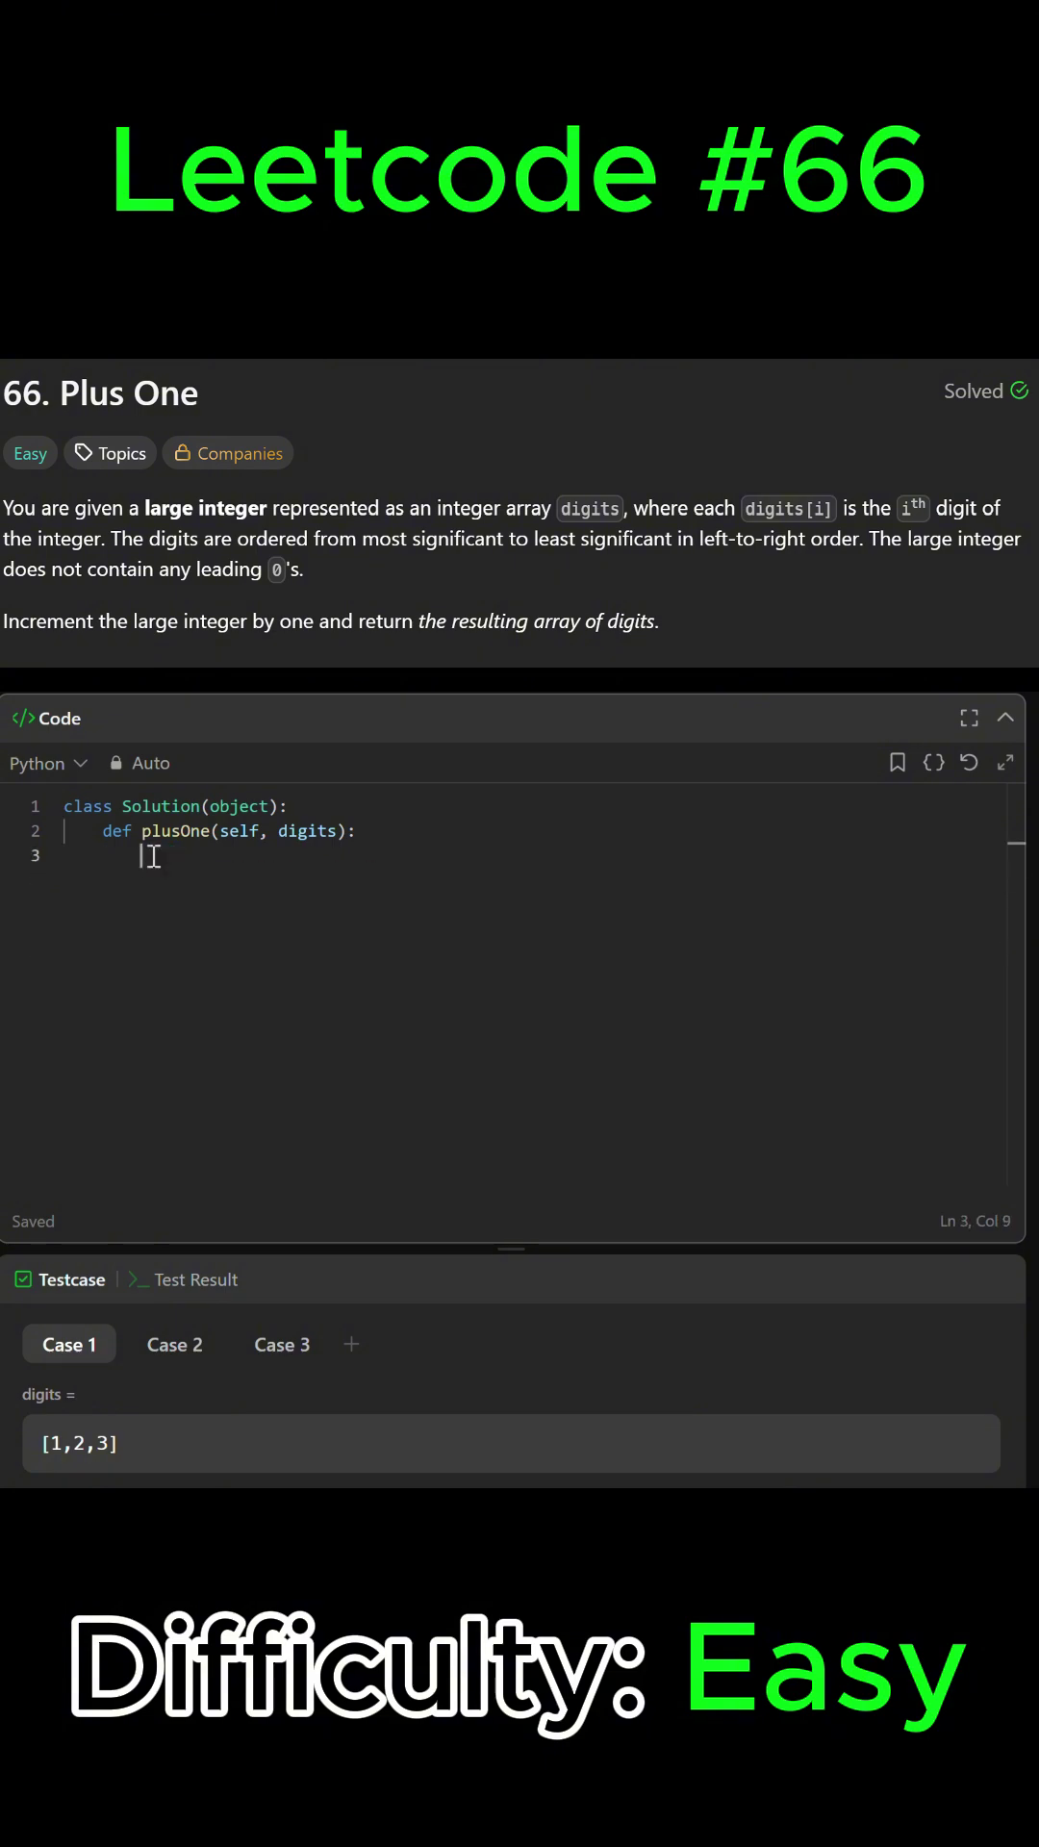
key(Return)
text(i = l)
text(en(digits))
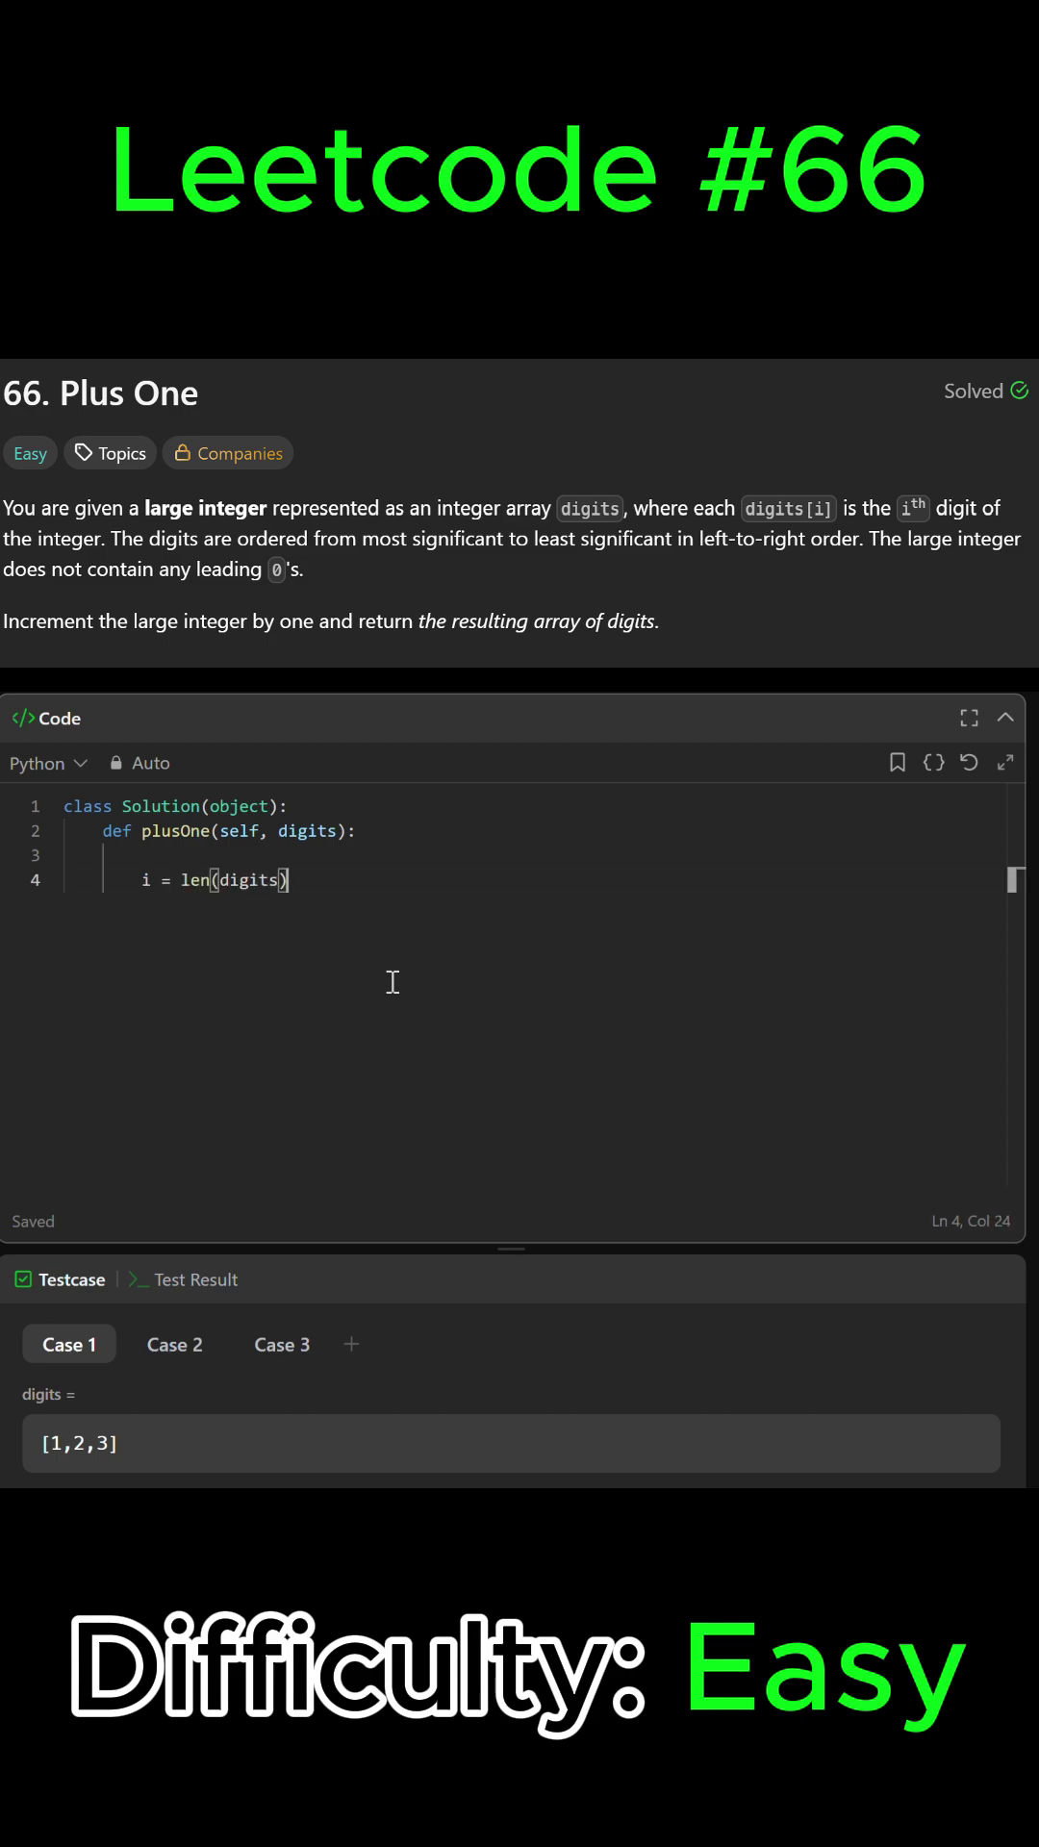
text(-1)
Finish the i = len(digits)-1 line and leave a blank line below it.
key(Return)
key(Return)
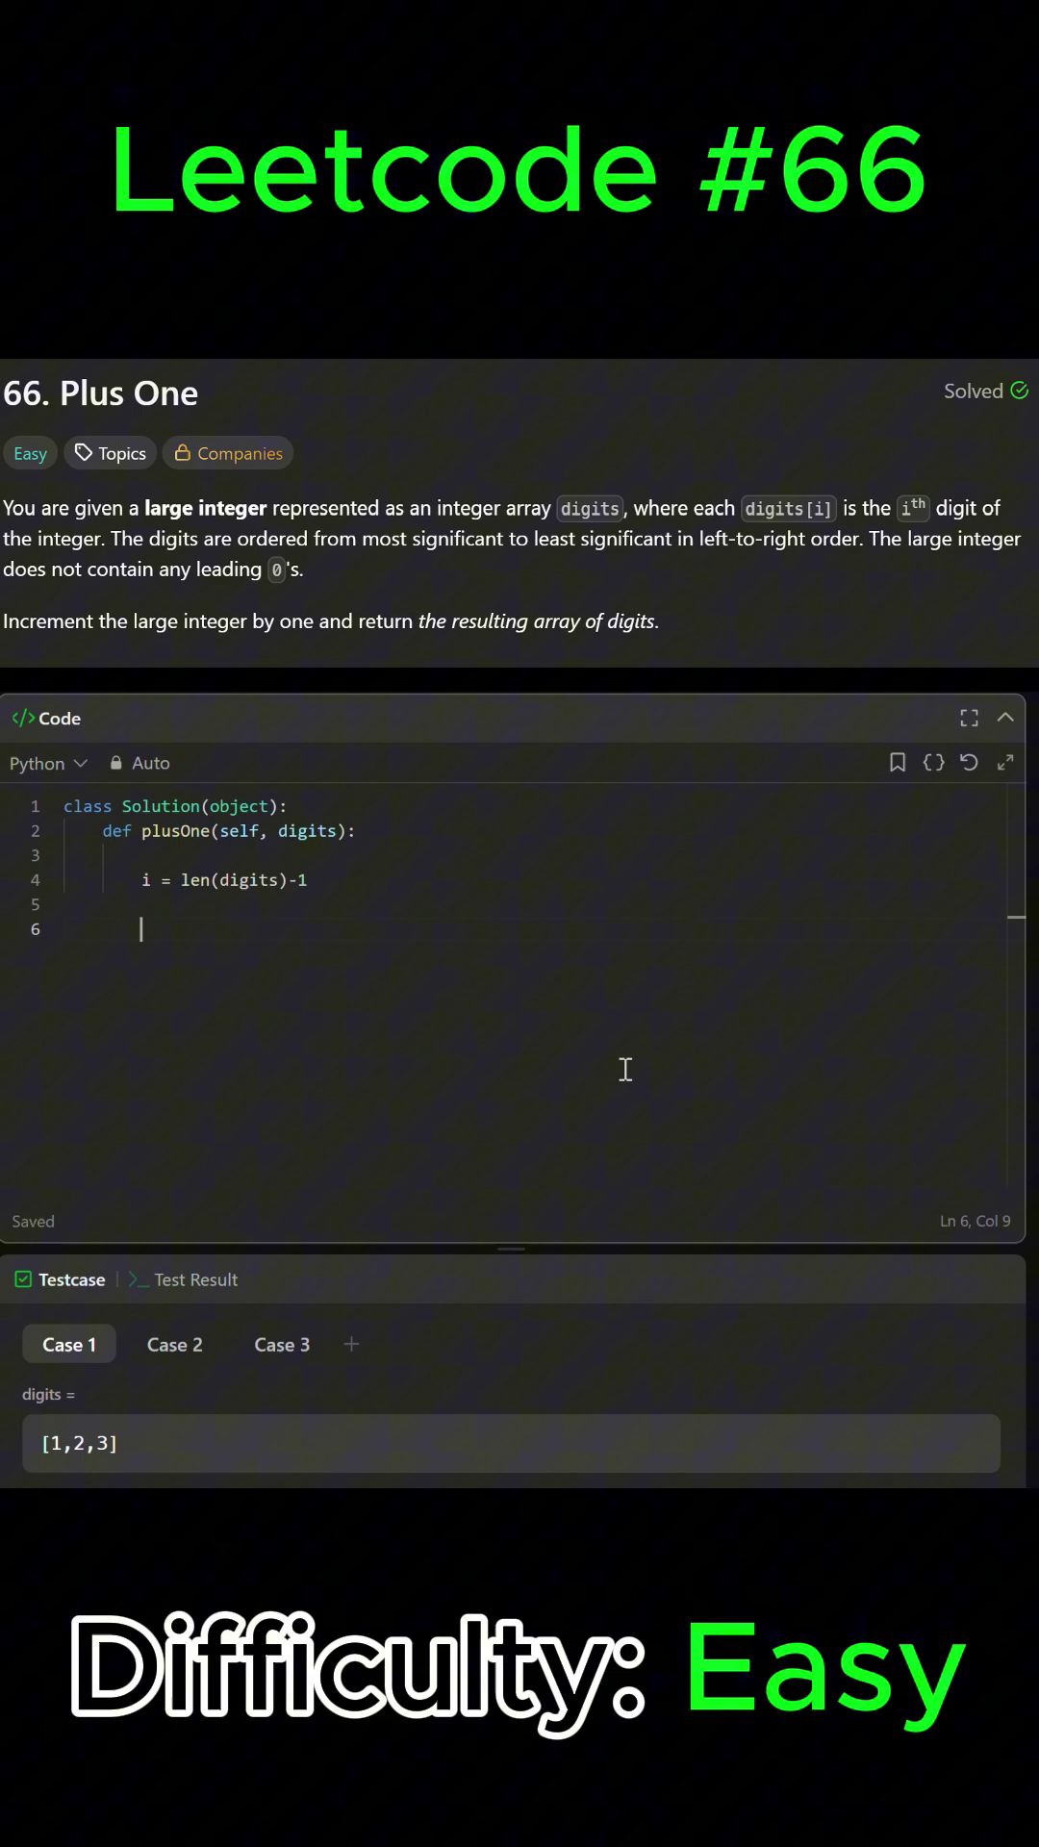
text(while i)
text(>= )
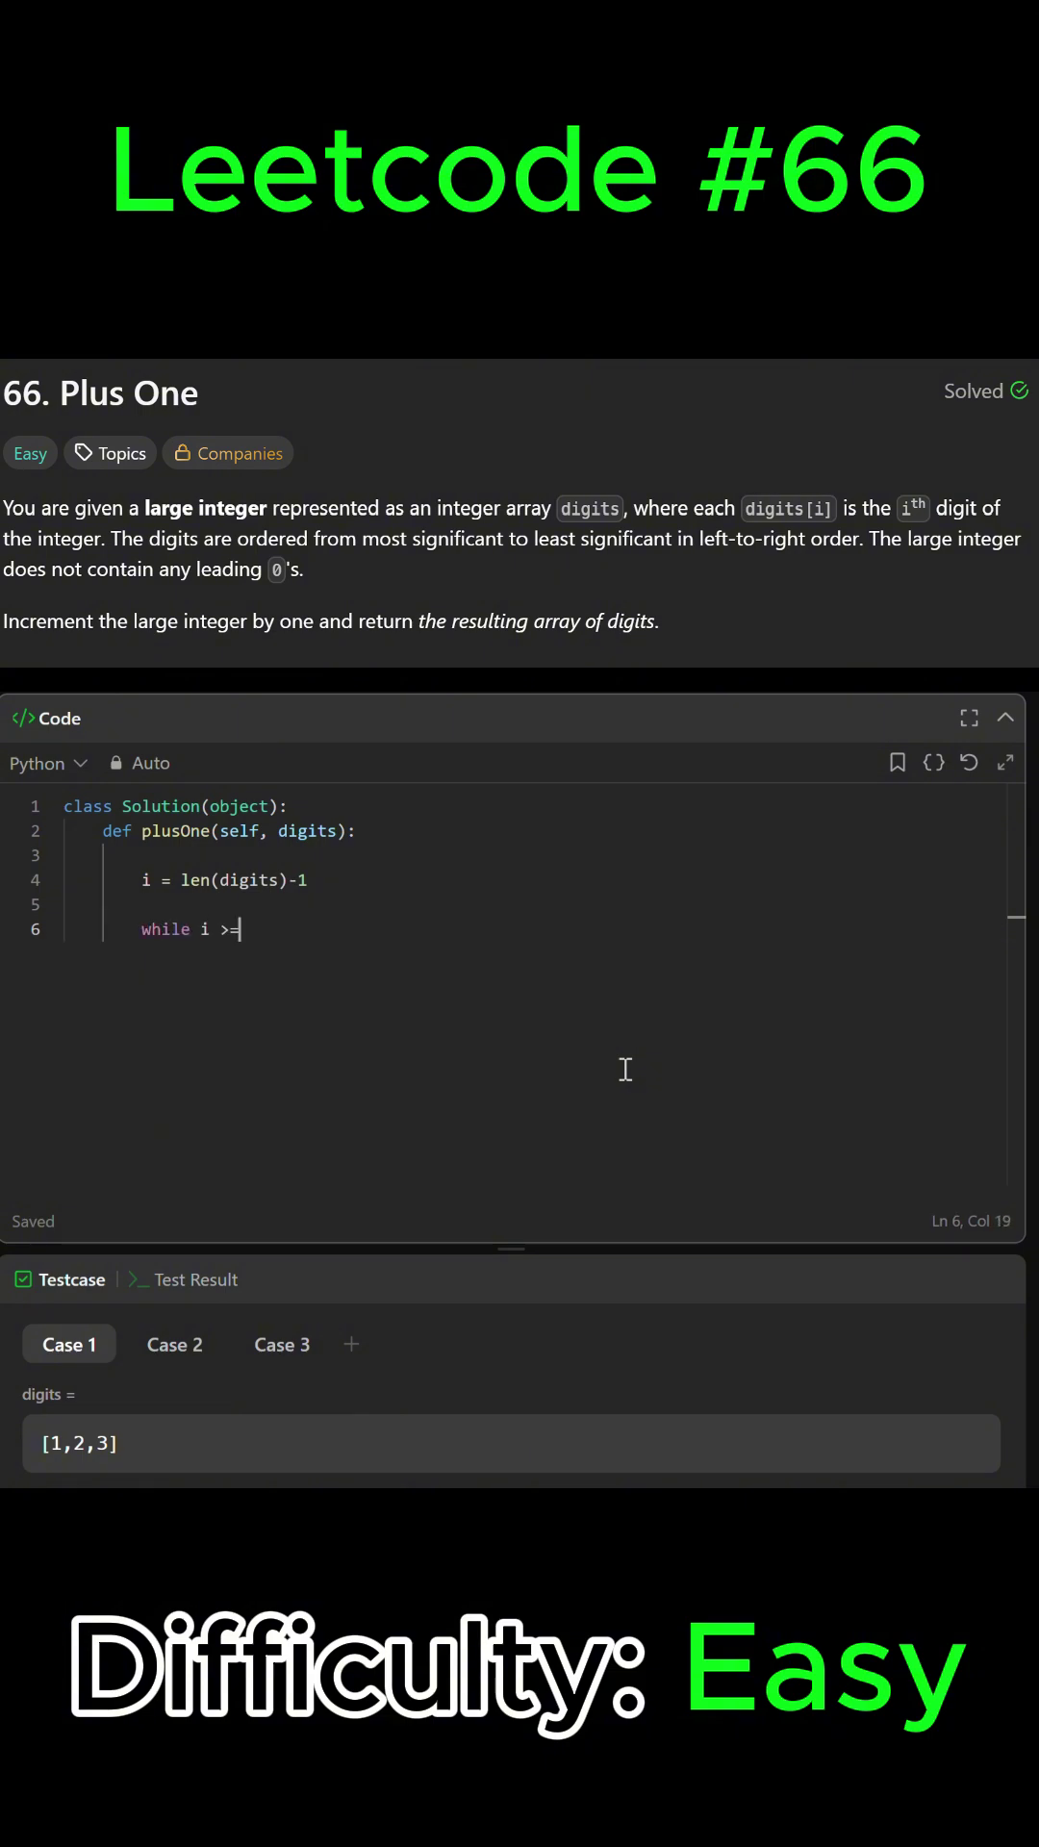
text(0:)
Complete the while i >= 0: header and begin its body.
key(Return)
text(if dig)
text(it[)
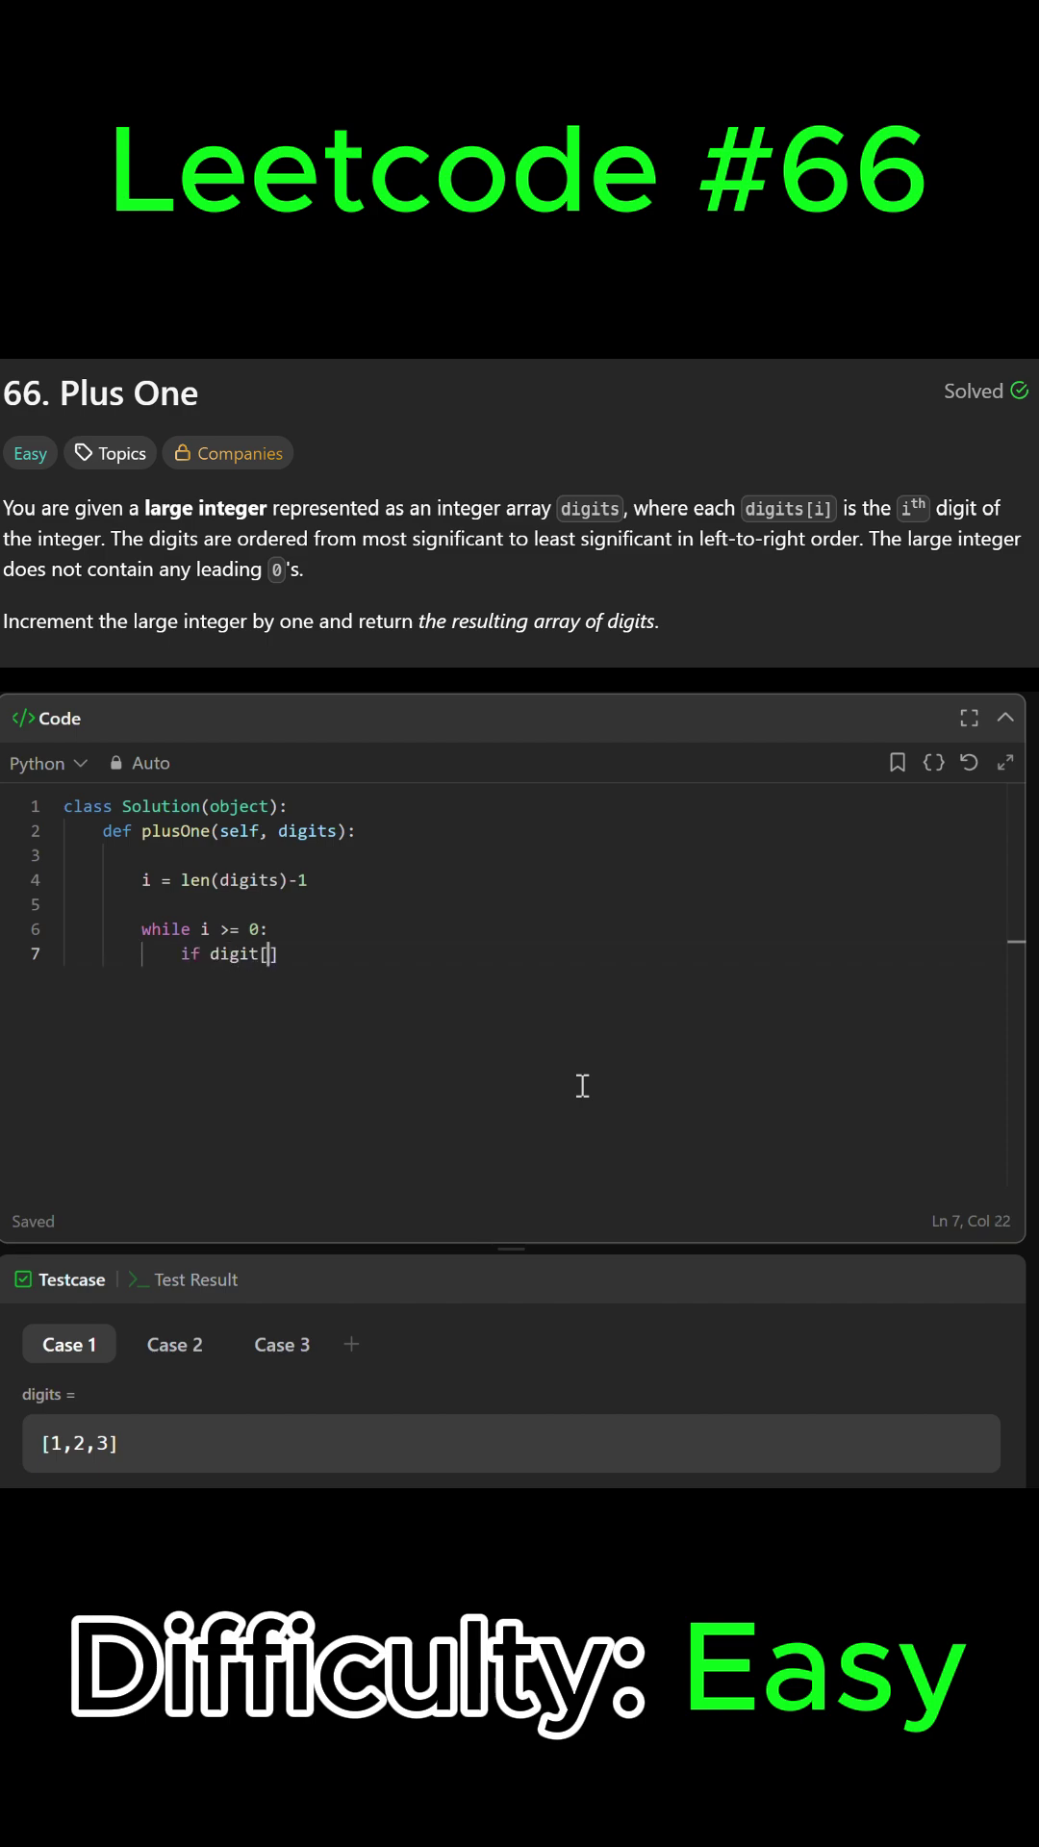
text(i] , )
text(9)
text(:)
Write the condition if digit[i] < 9:, fixing a typo, with an indented body line.
key(Return)
key(BackSpace)
key(BackSpace)
key(BackSpace)
key(BackSpace)
key(BackSpace)
key(BackSpace)
text(9)
key(BackSpace)
key(BackSpace)
key(BackSpace)
text(9)
key(Return)
text(digits)
text([)
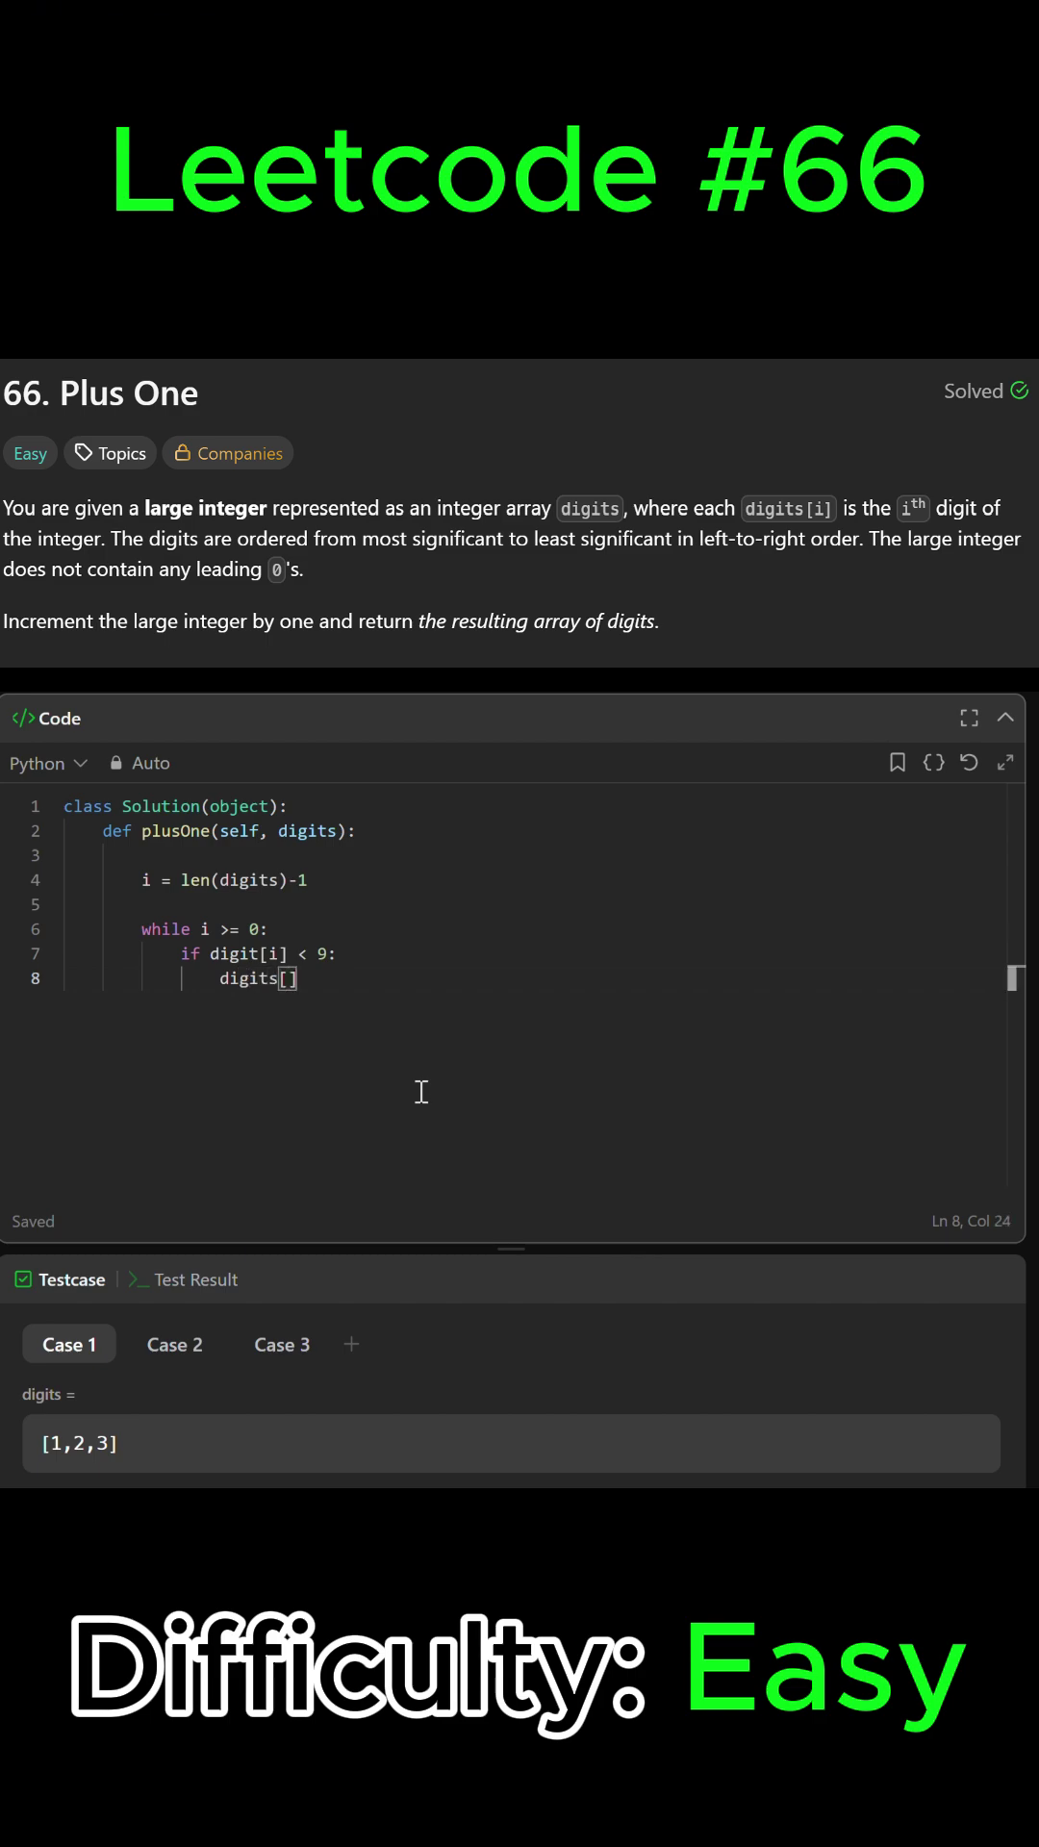
Fill the if block with digit[i] =+1 and return digits, then start a new loop line.
key(BackSpace)
key(BackSpace)
text([i] )
text(==)
key(BackSpace)
text(+1)
key(Return)
text(return d)
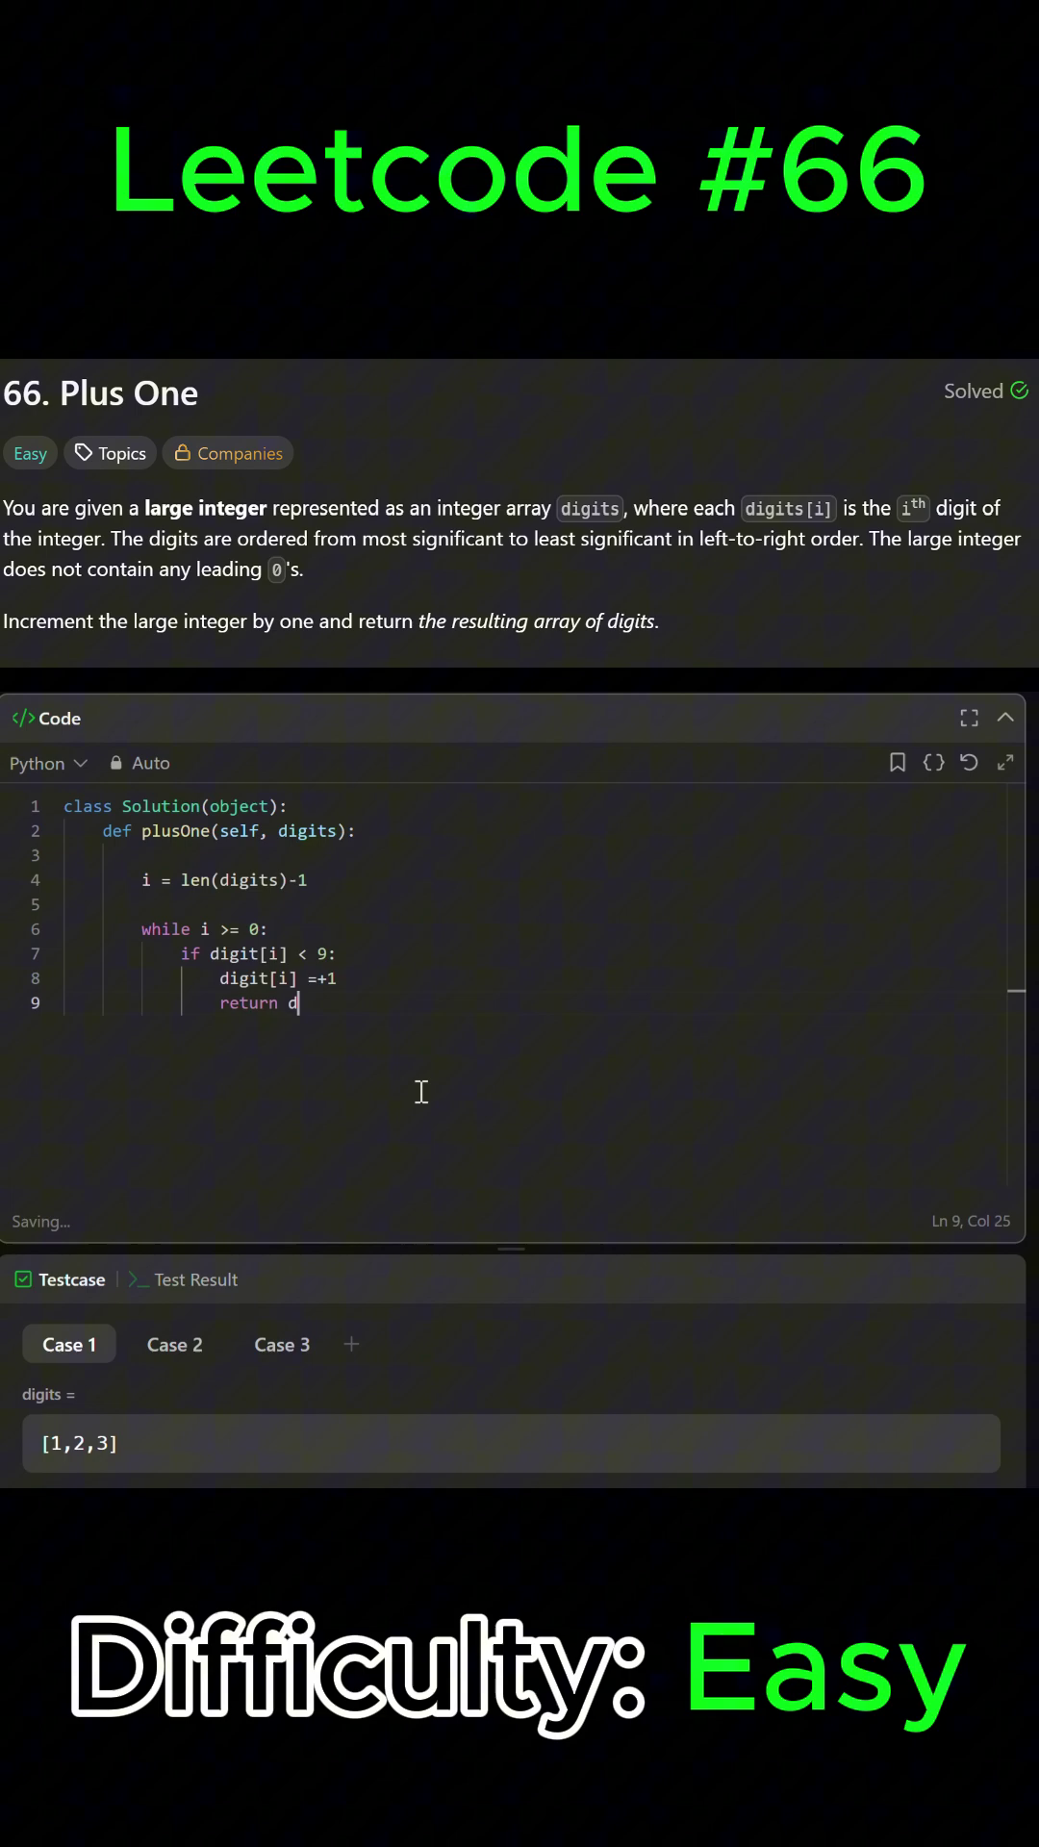
text(igits)
key(Return)
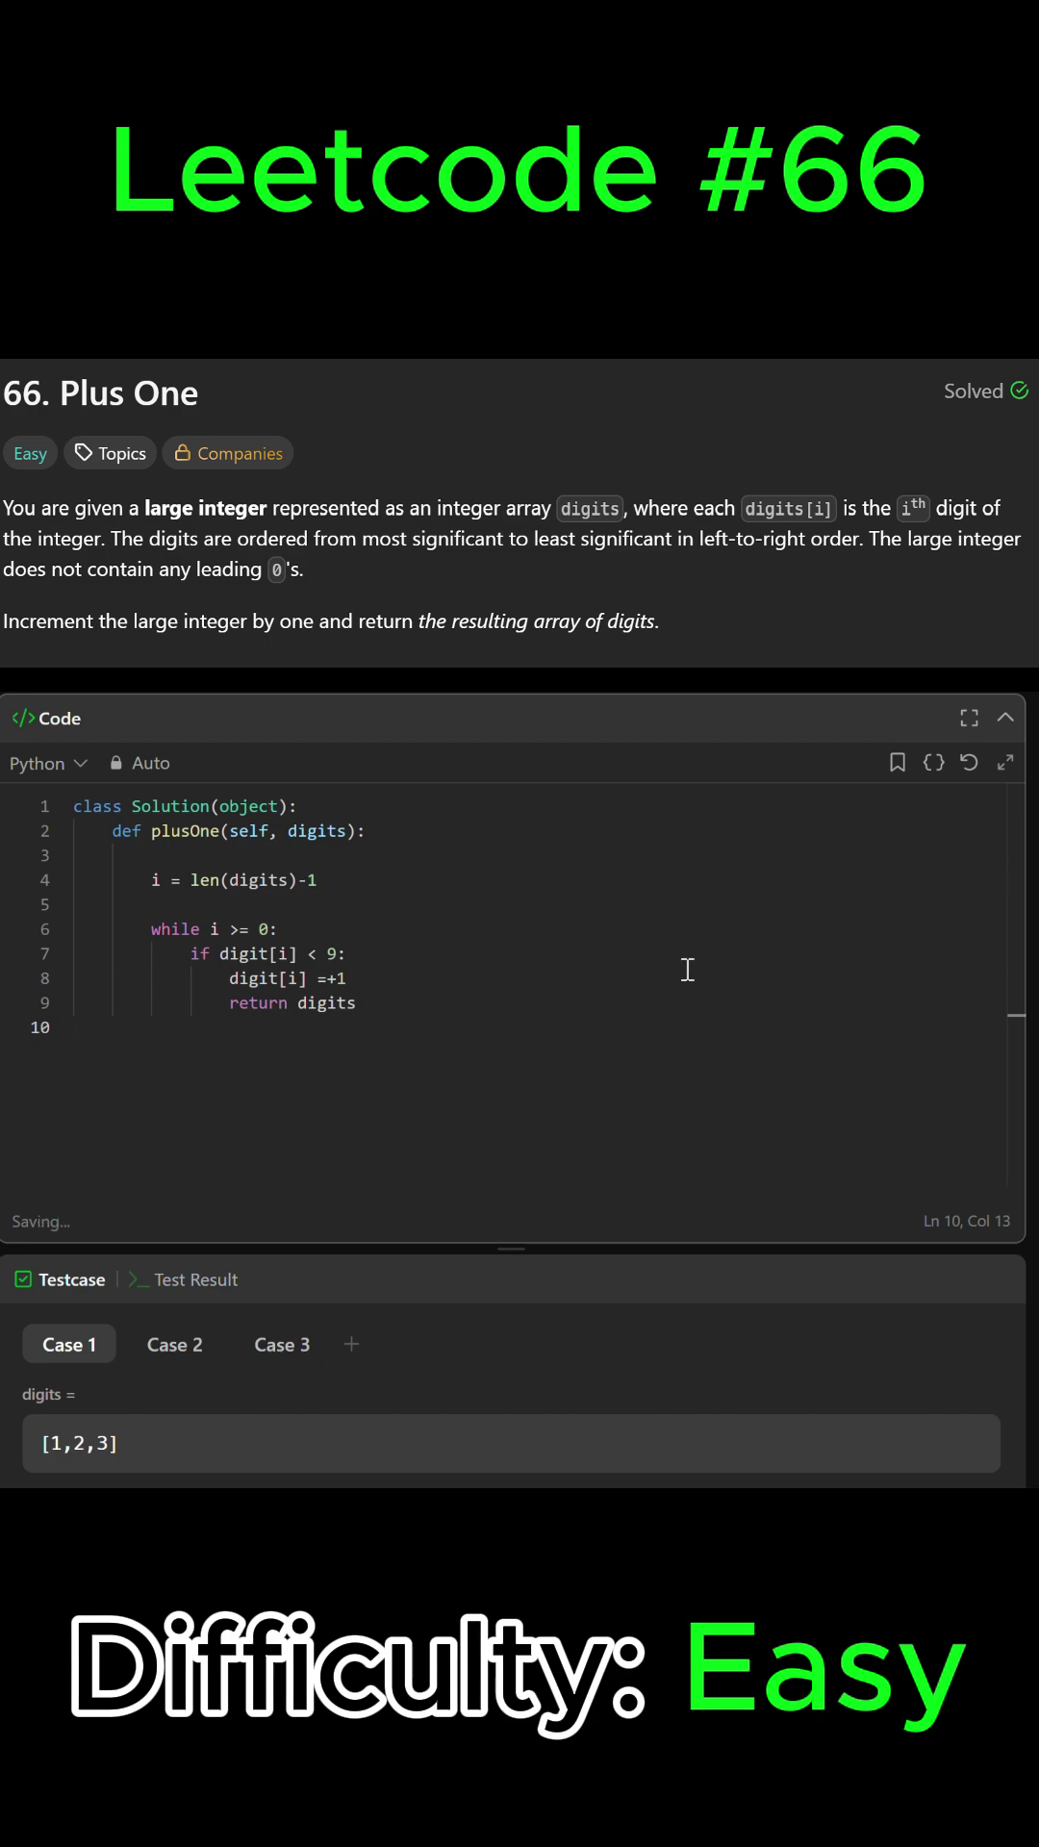
text(digits)
text([i)
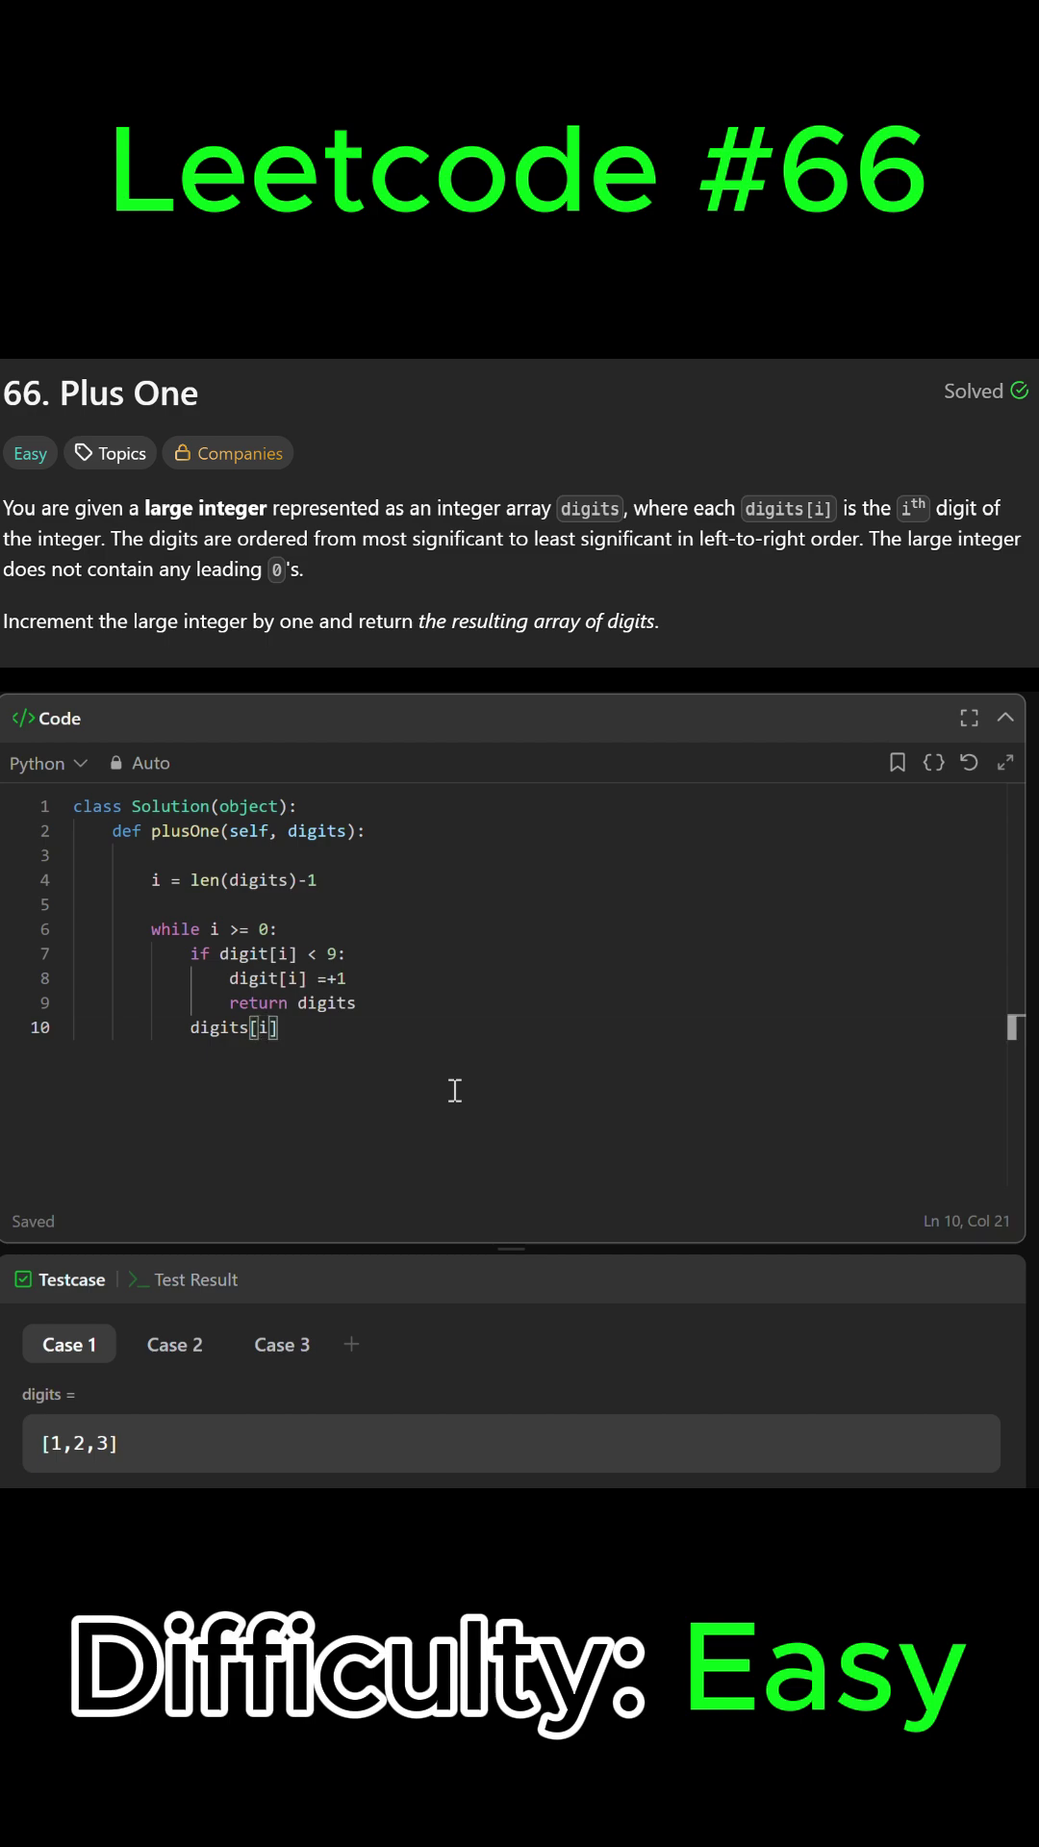
text(])
Rename digit[i] to digits[i] on lines 7 and 8, and set digits[i] = 0 on line 10.
click(287, 978)
text(s)
key(Right)
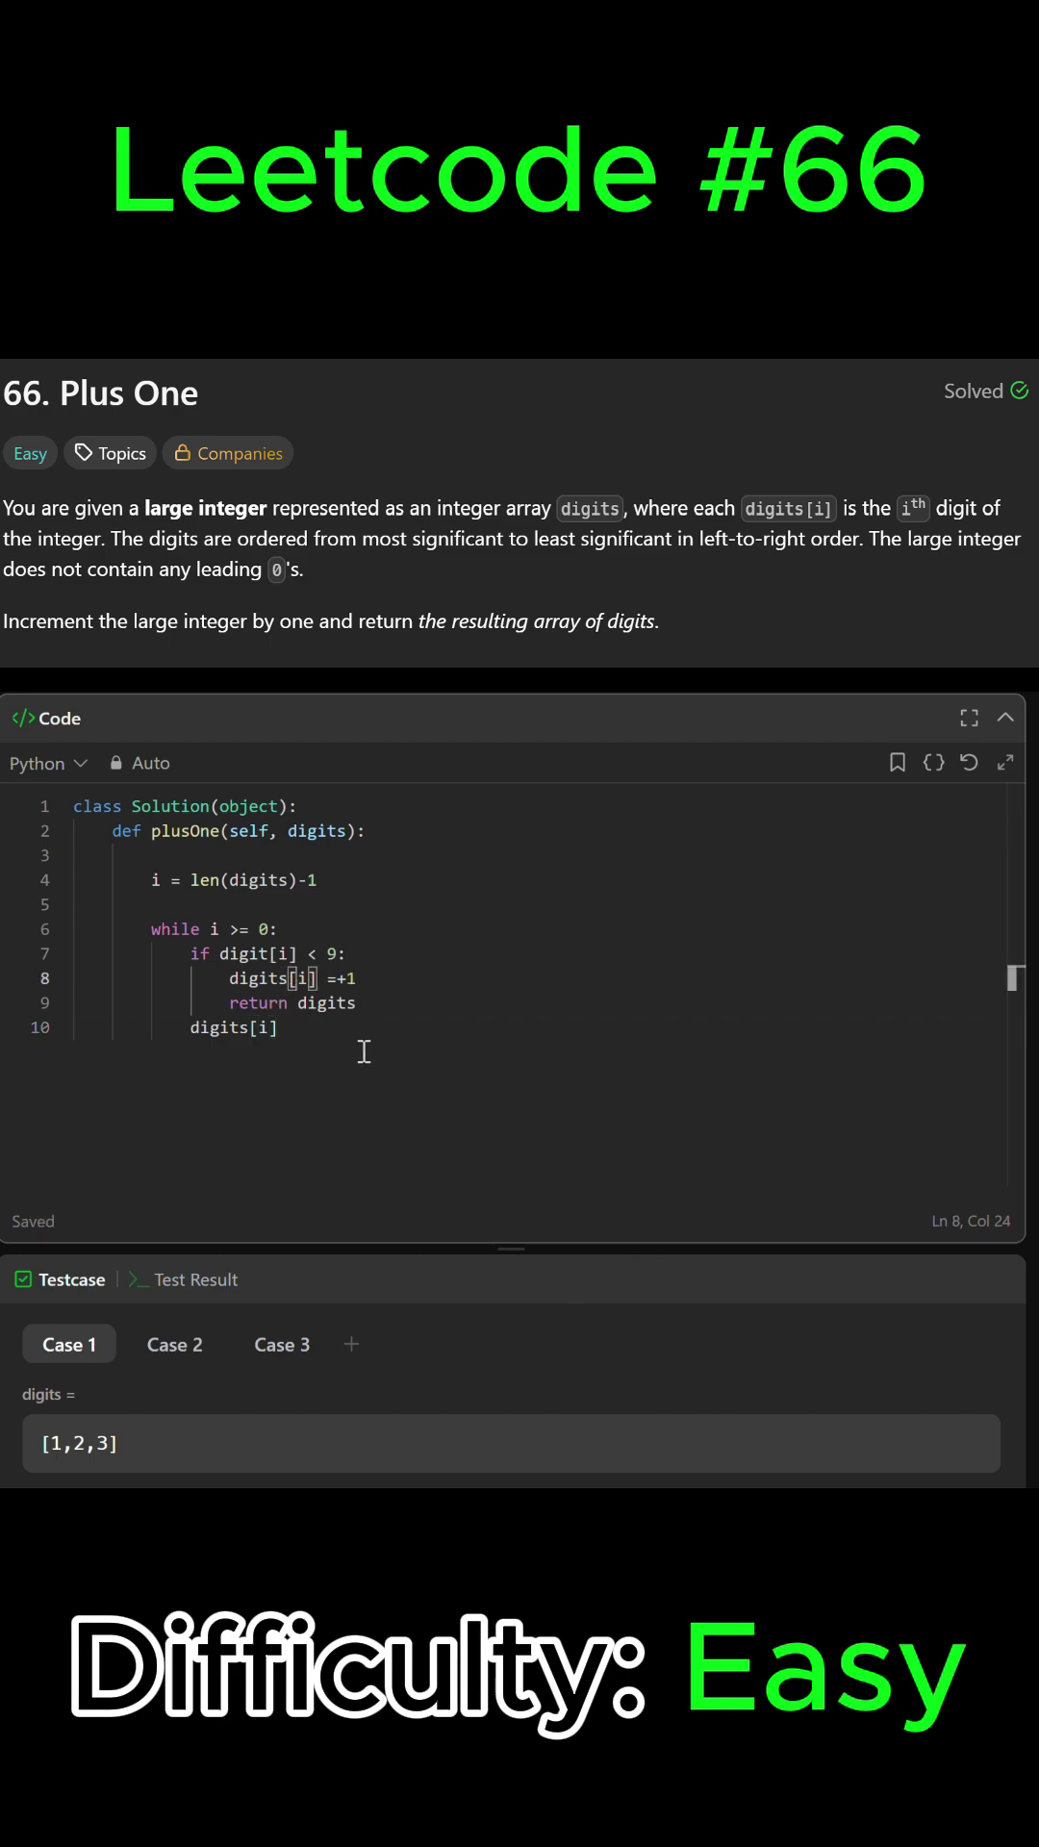
click(273, 954)
text(s)
click(297, 1030)
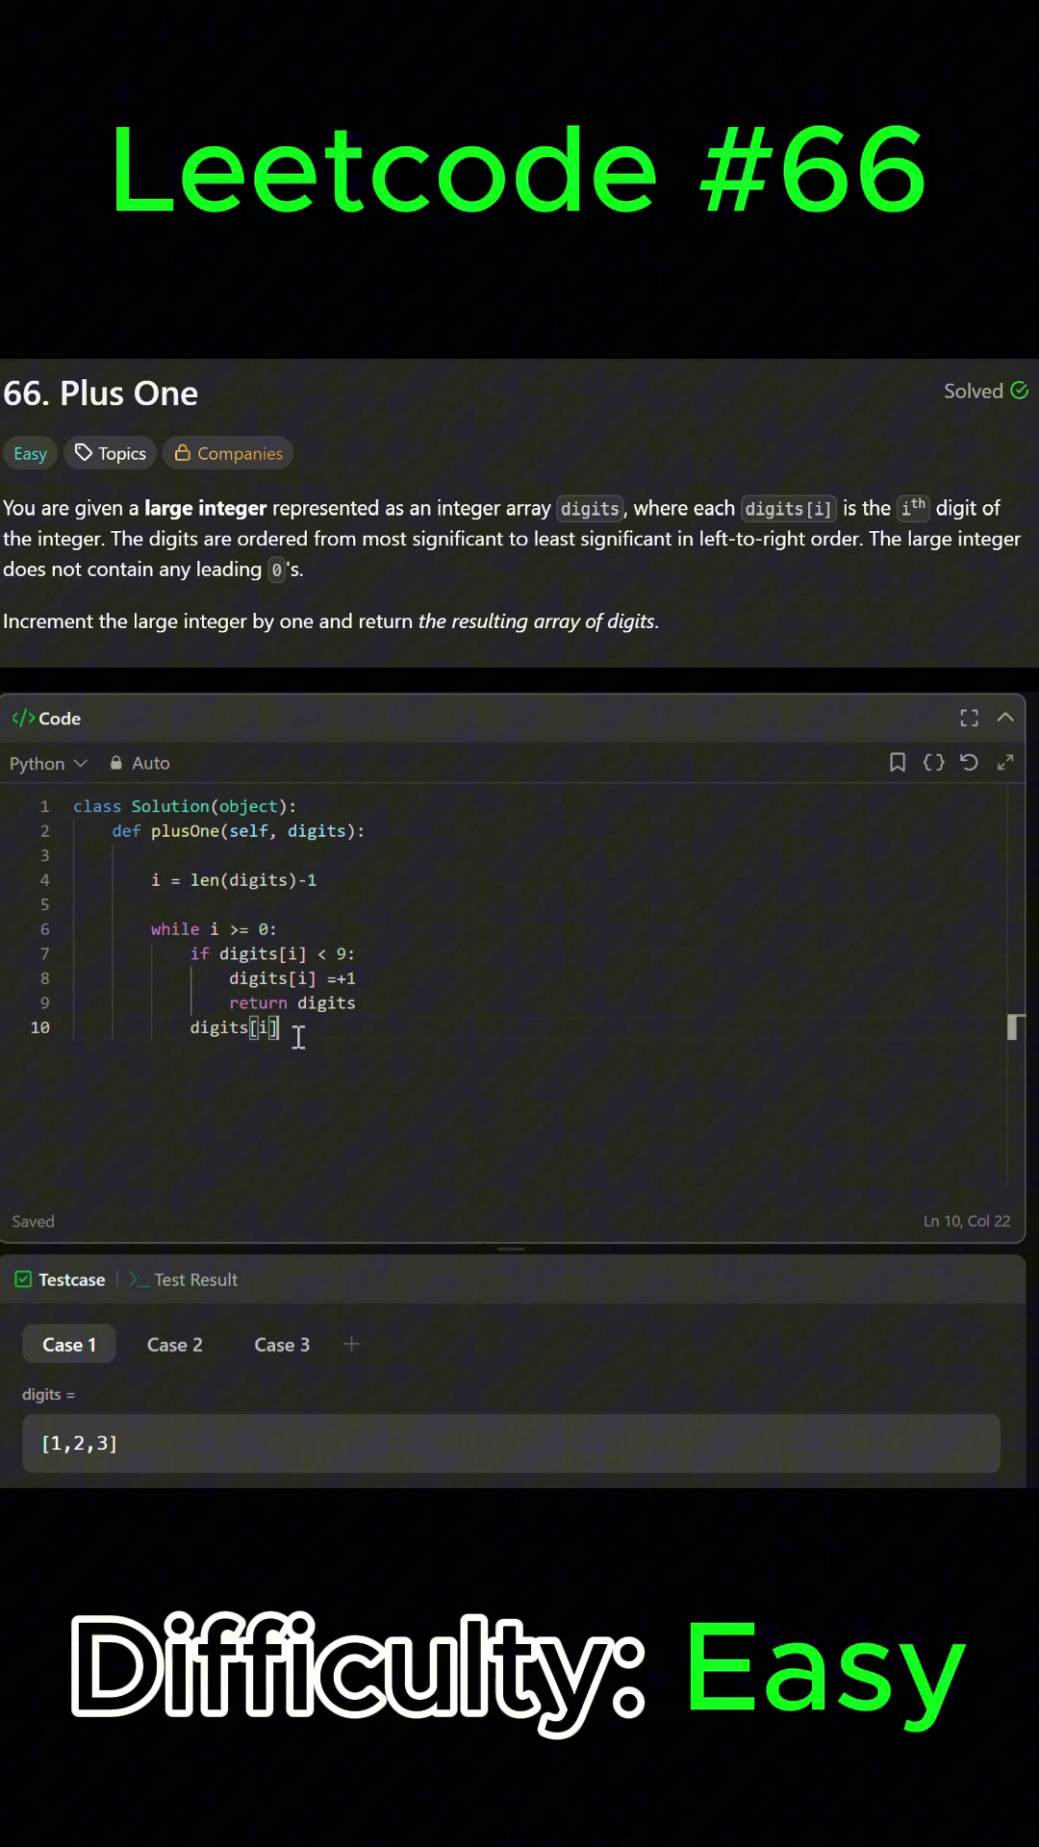
text( = 0)
Add i -= 1 at the end of the loop, then dedent to an empty function-level line.
key(Return)
text(i)
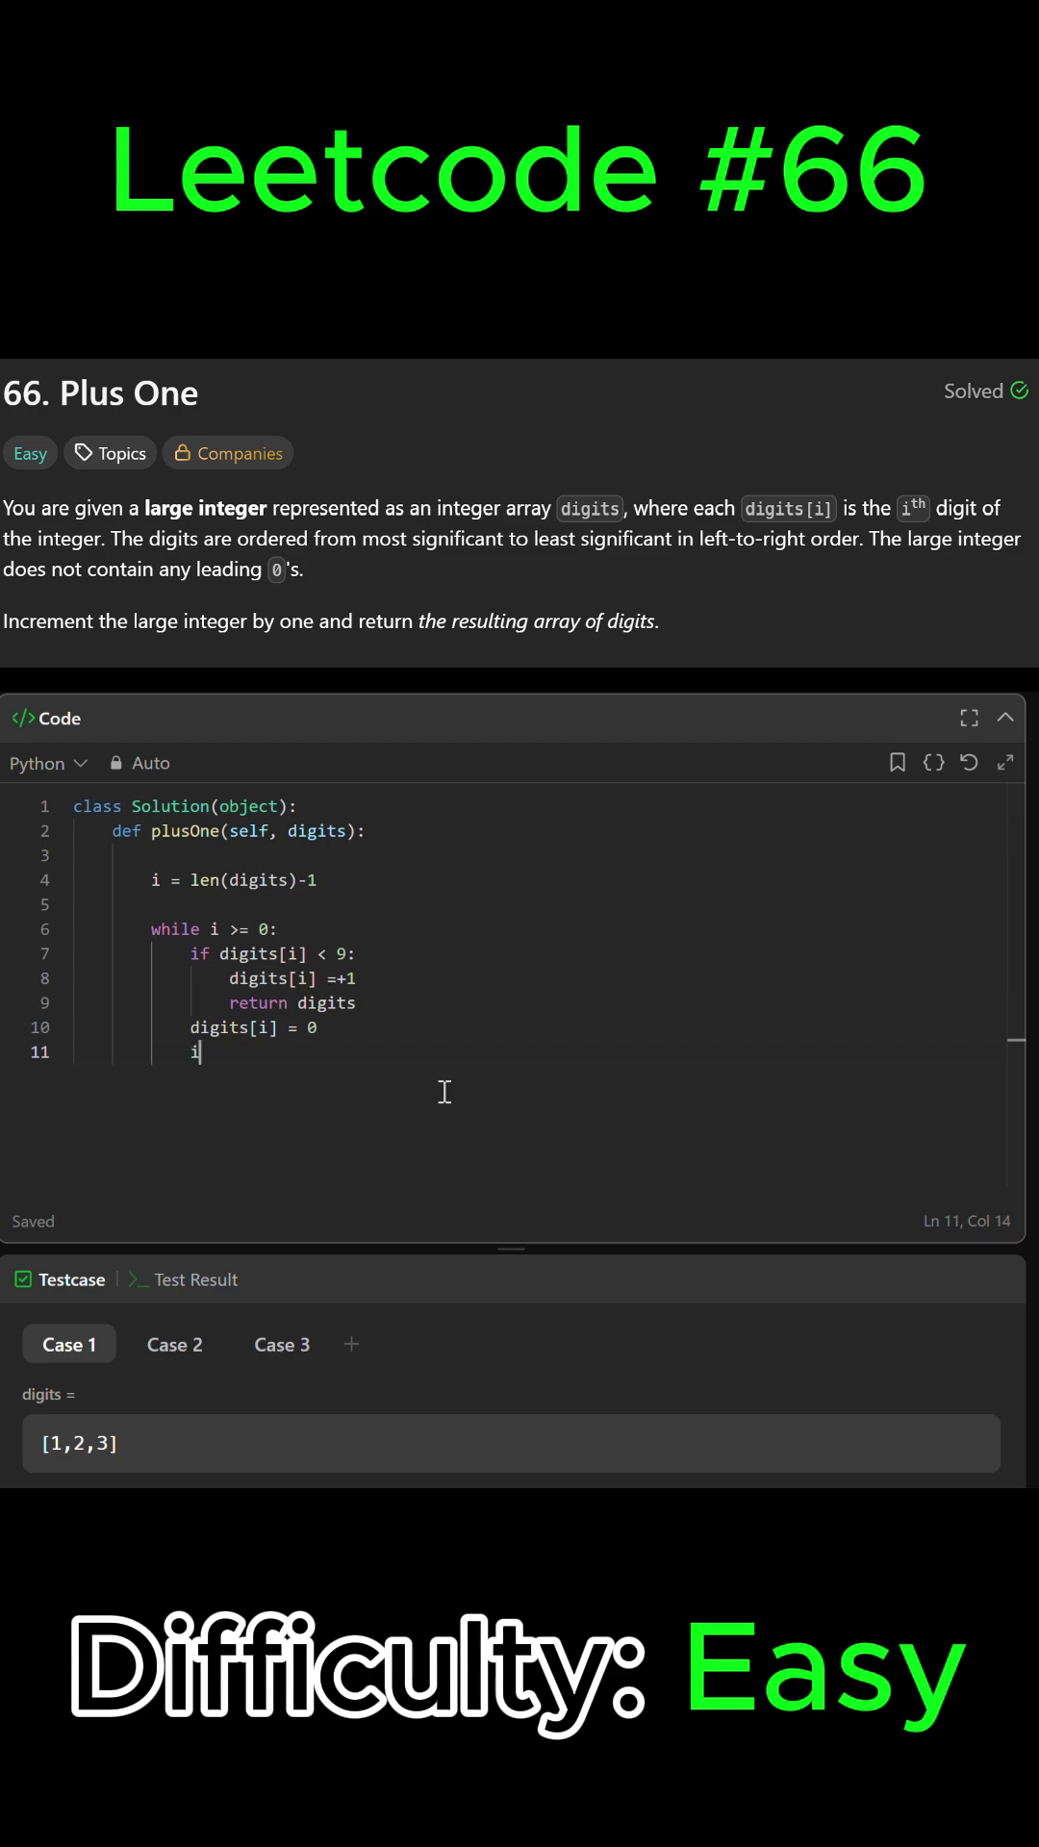
text( -= )
text(1)
key(Return)
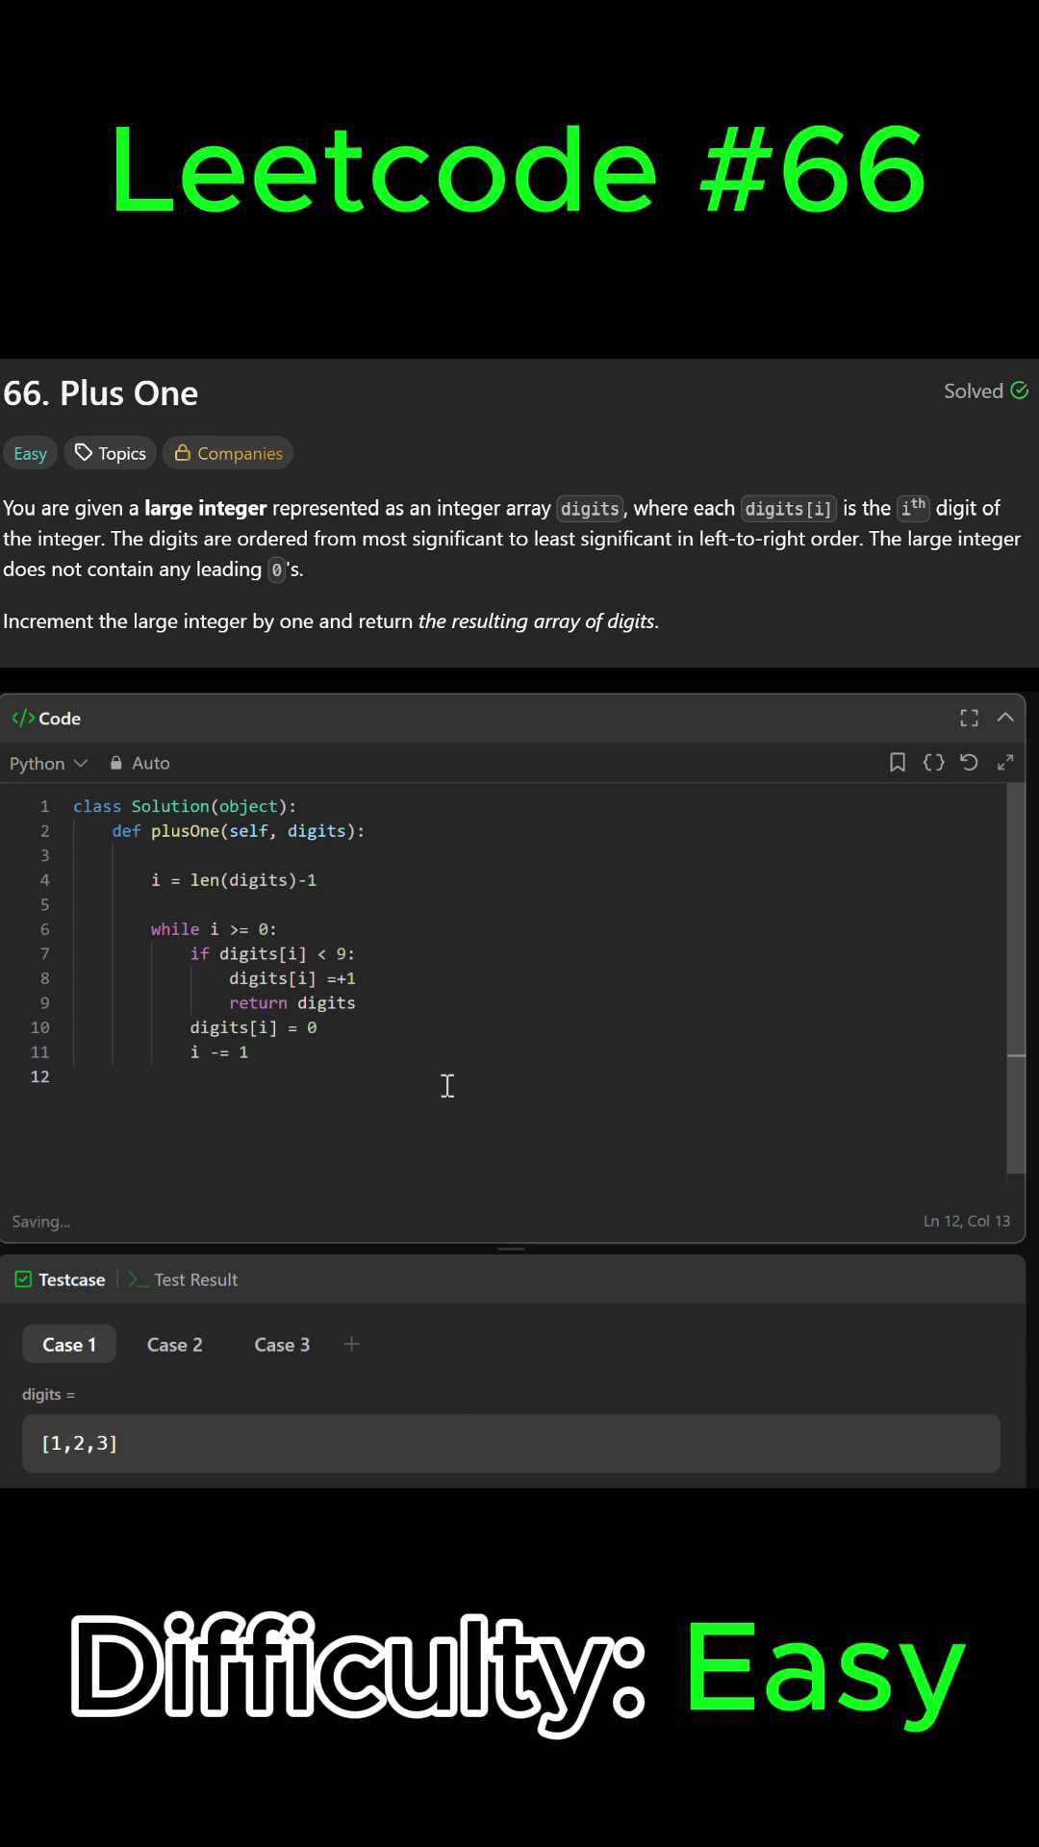
key(BackSpace)
key(Return)
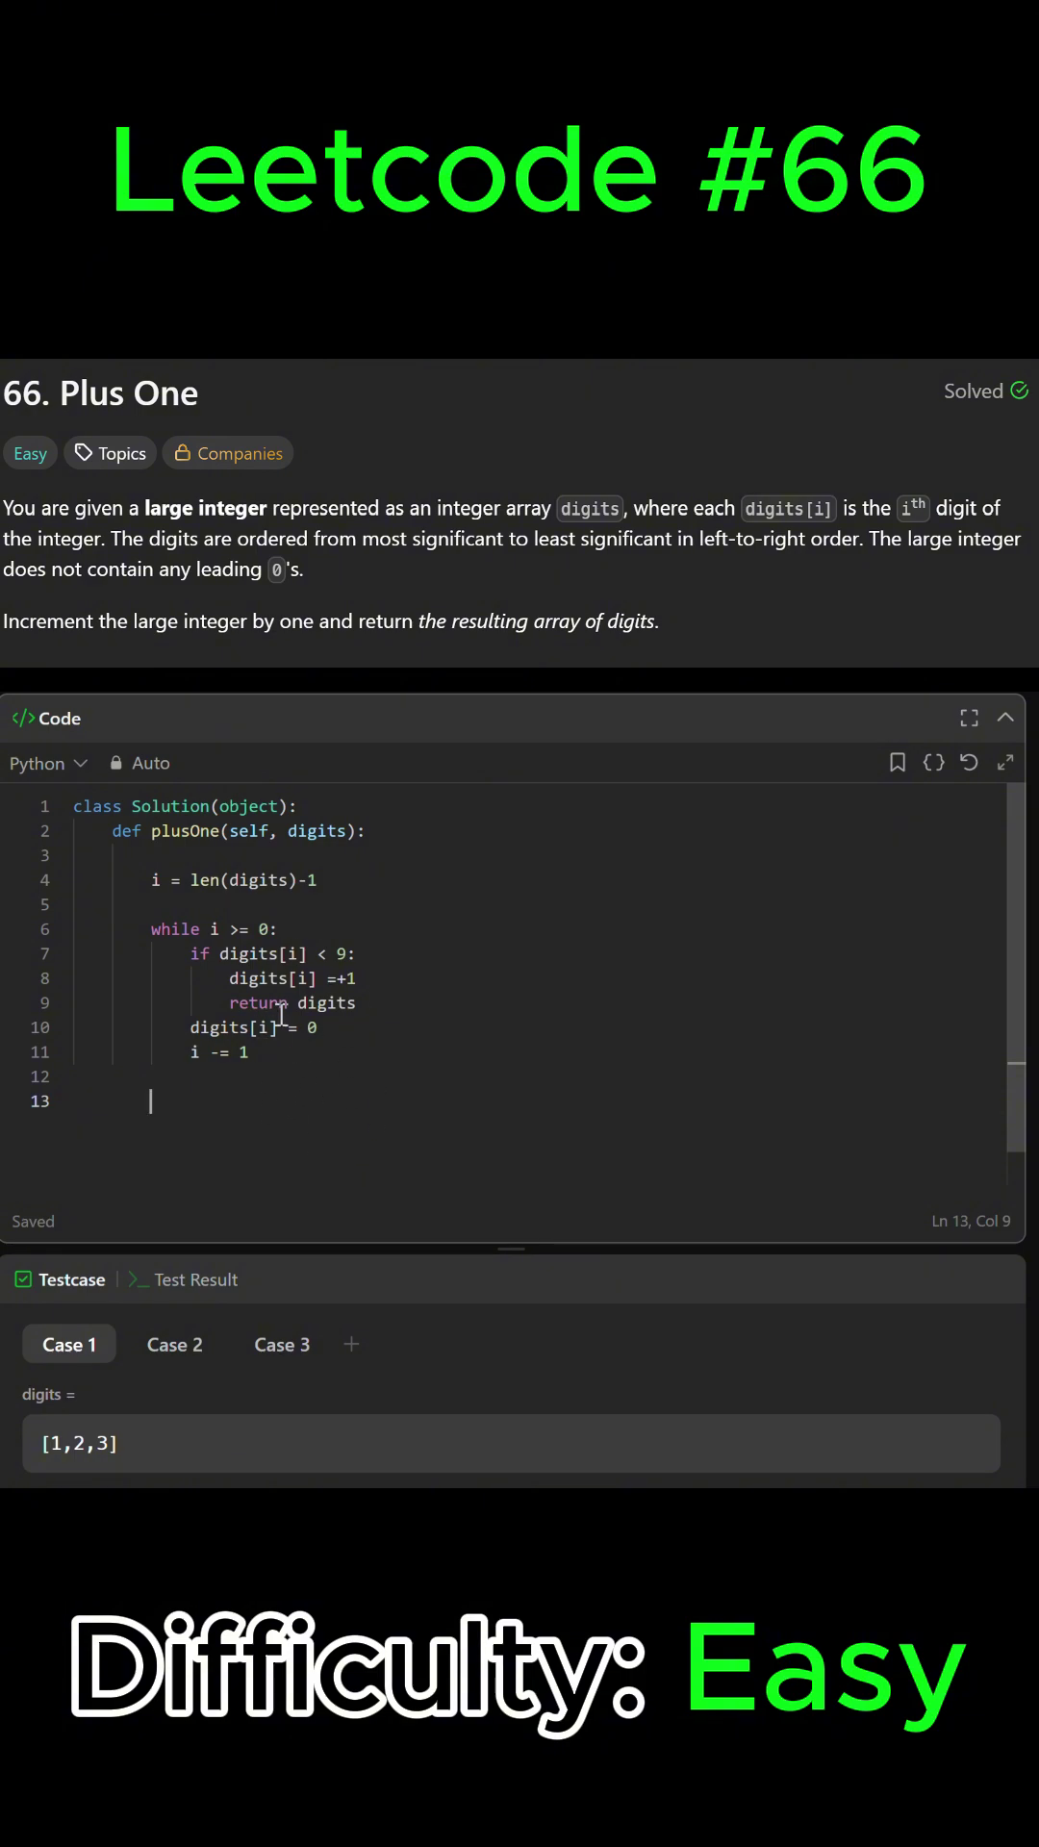
text(return )
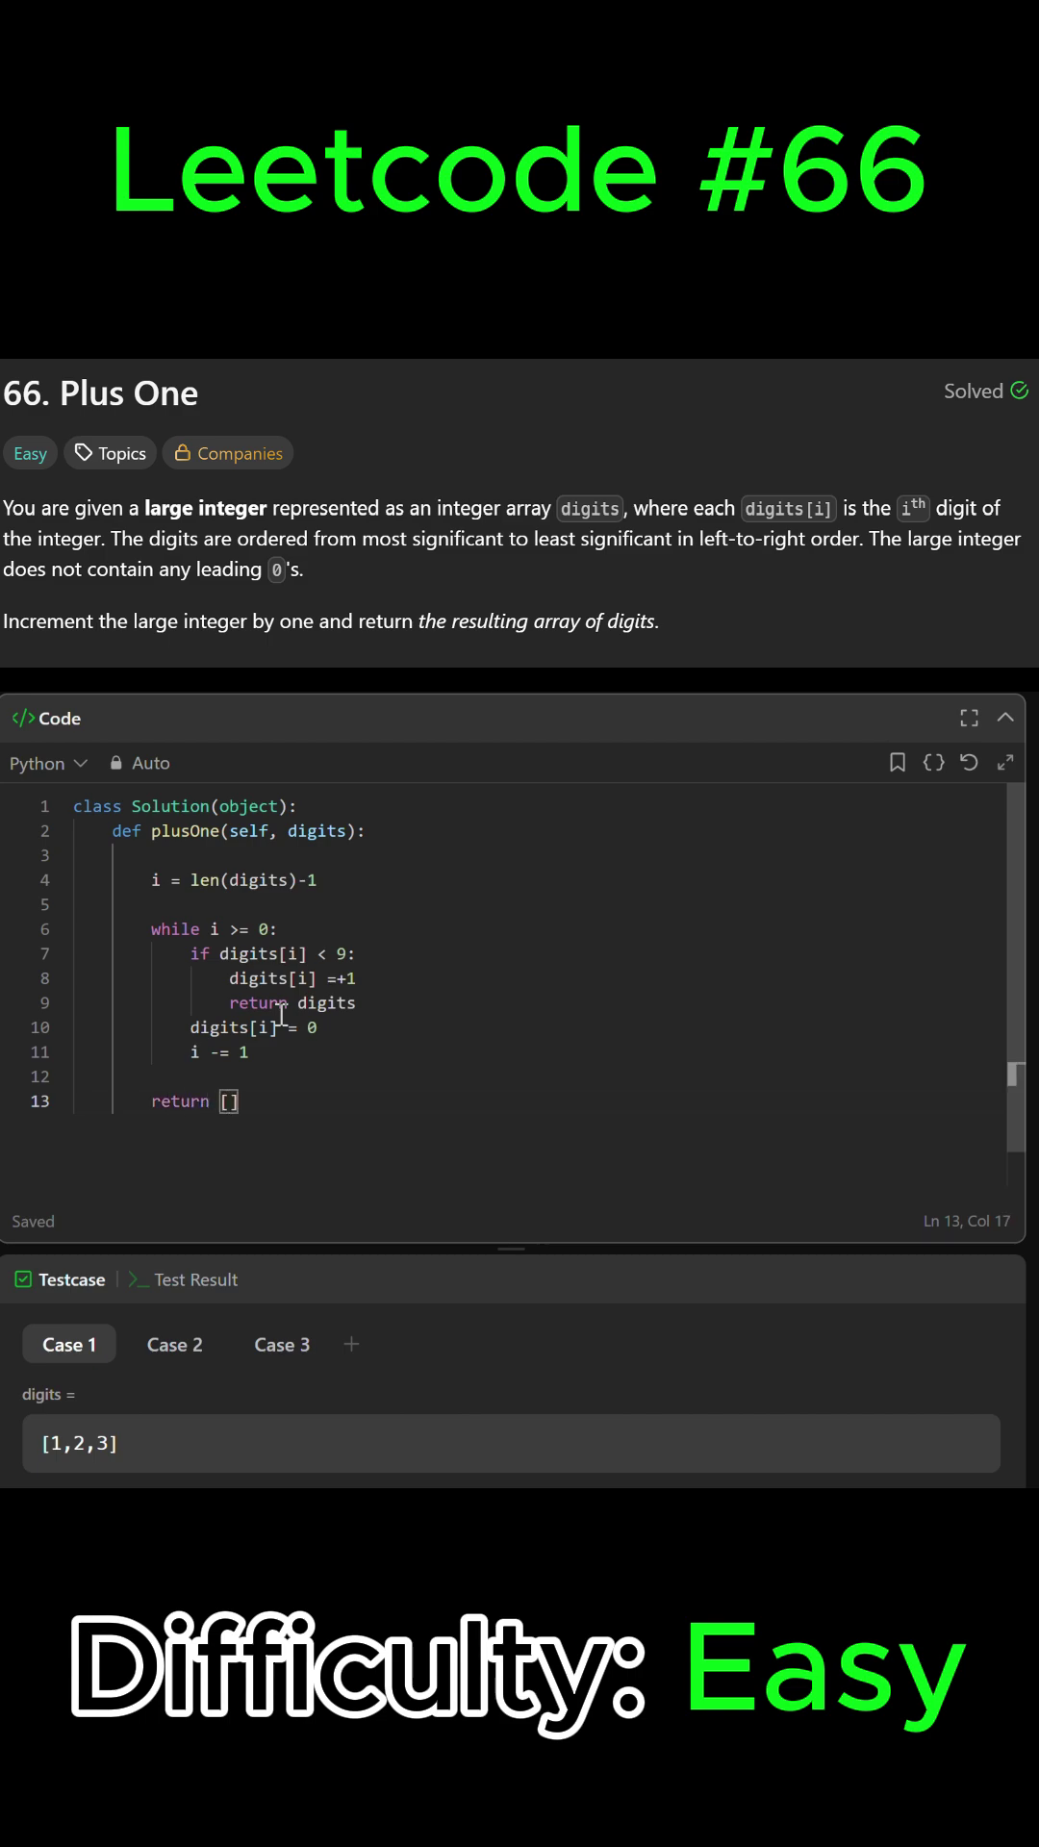
text([1] + dig)
text(its)
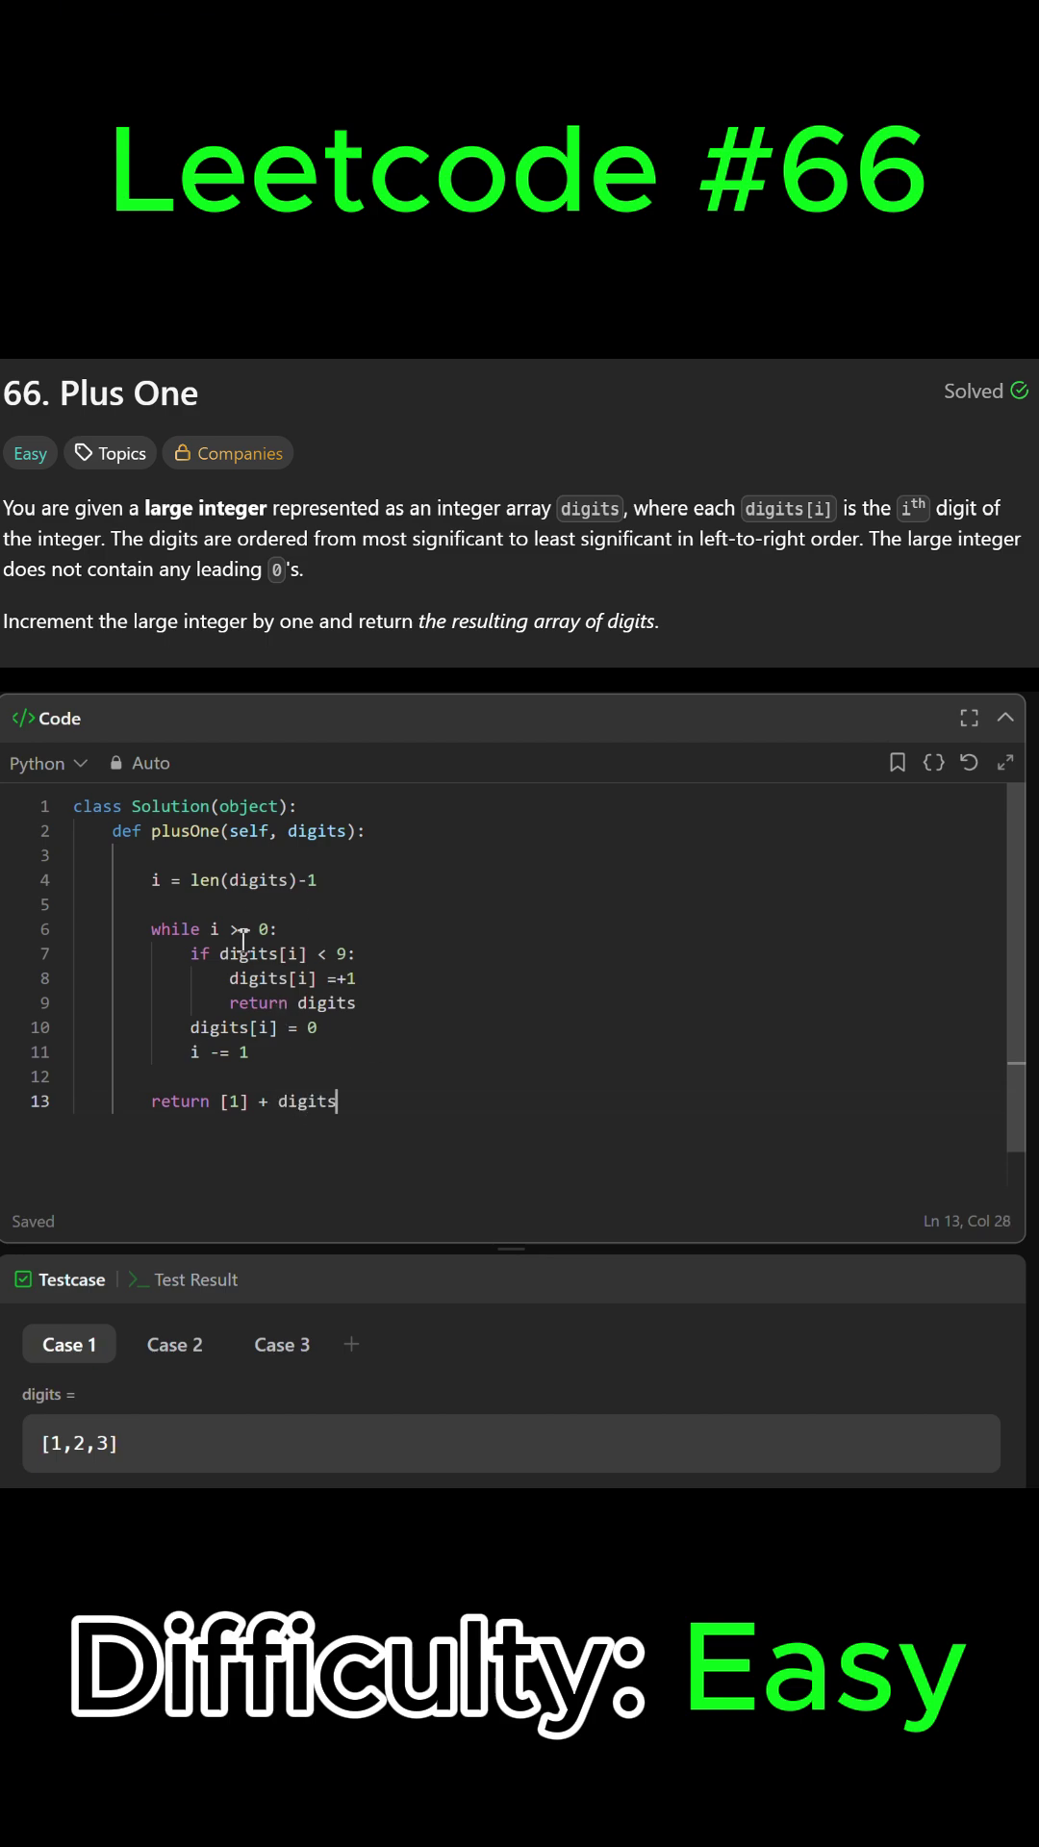
Write return [1] + digits after the loop and save the file.
key(ctrl+s)
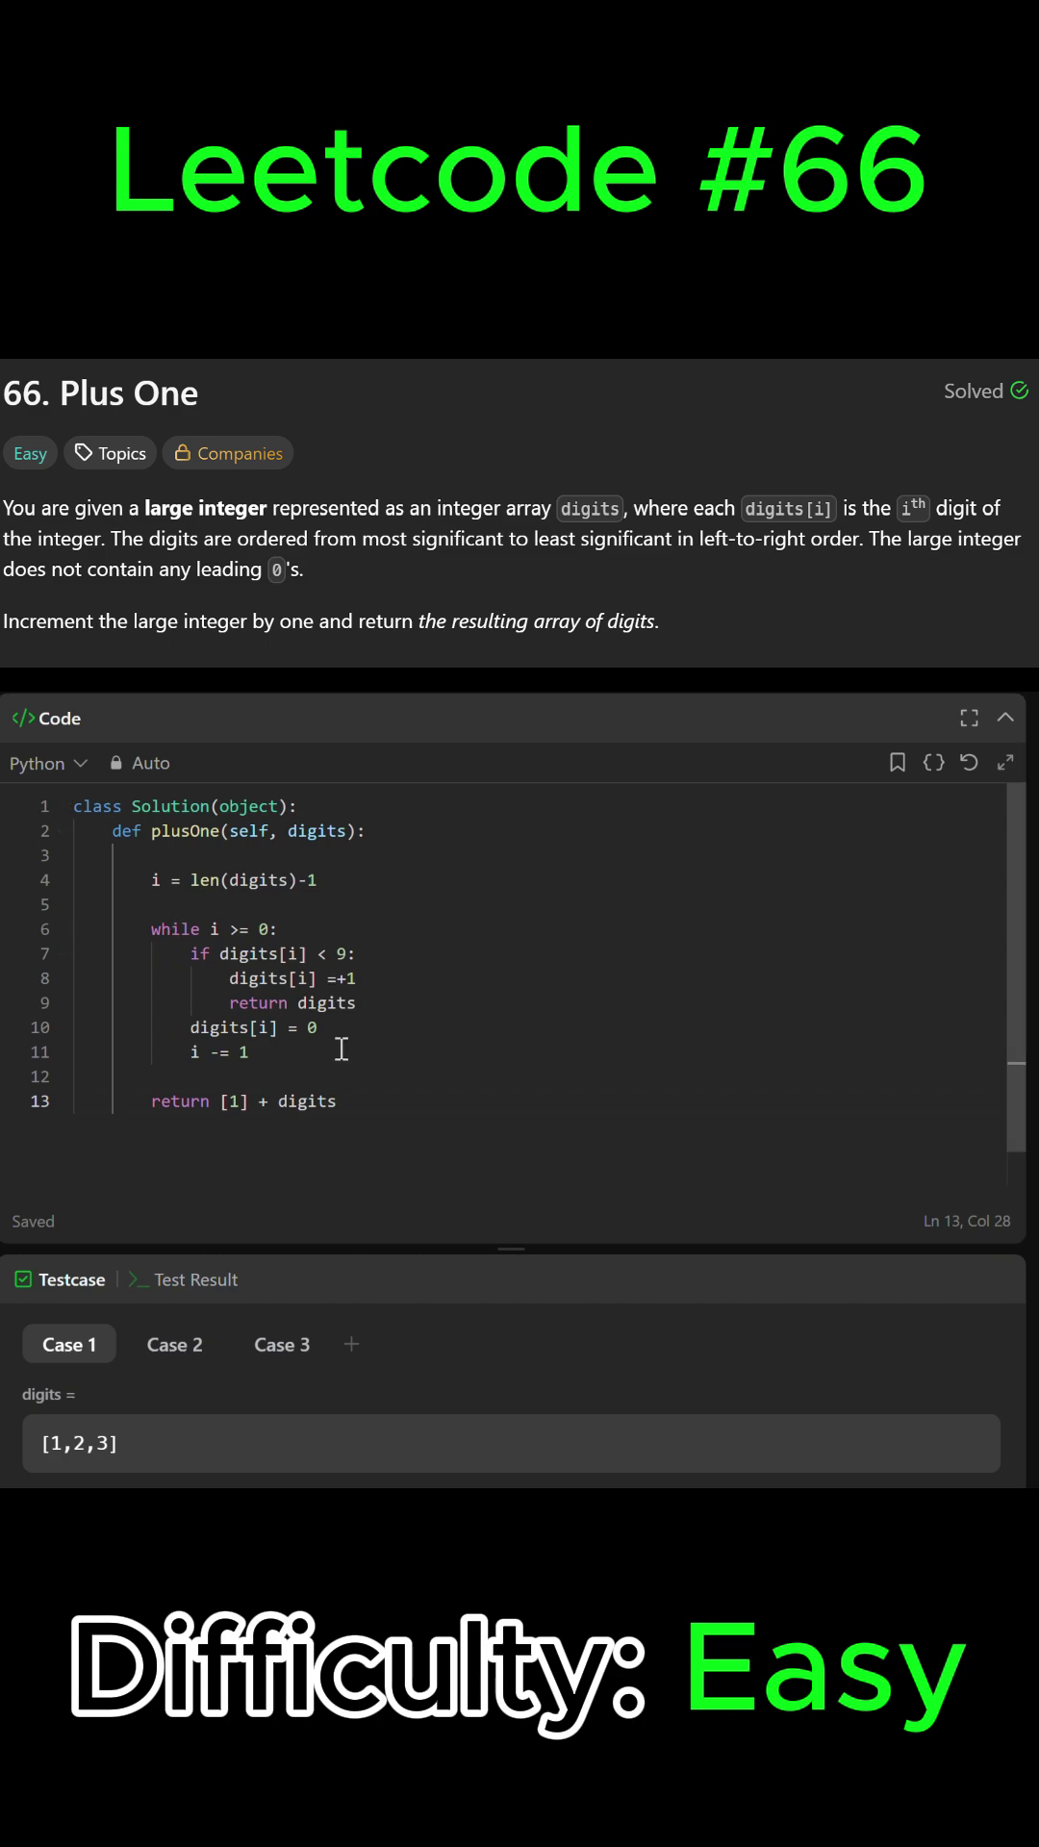
Change line 8 from digits[i] =+1 to digits[i] +=1 and save the solution.
click(347, 979)
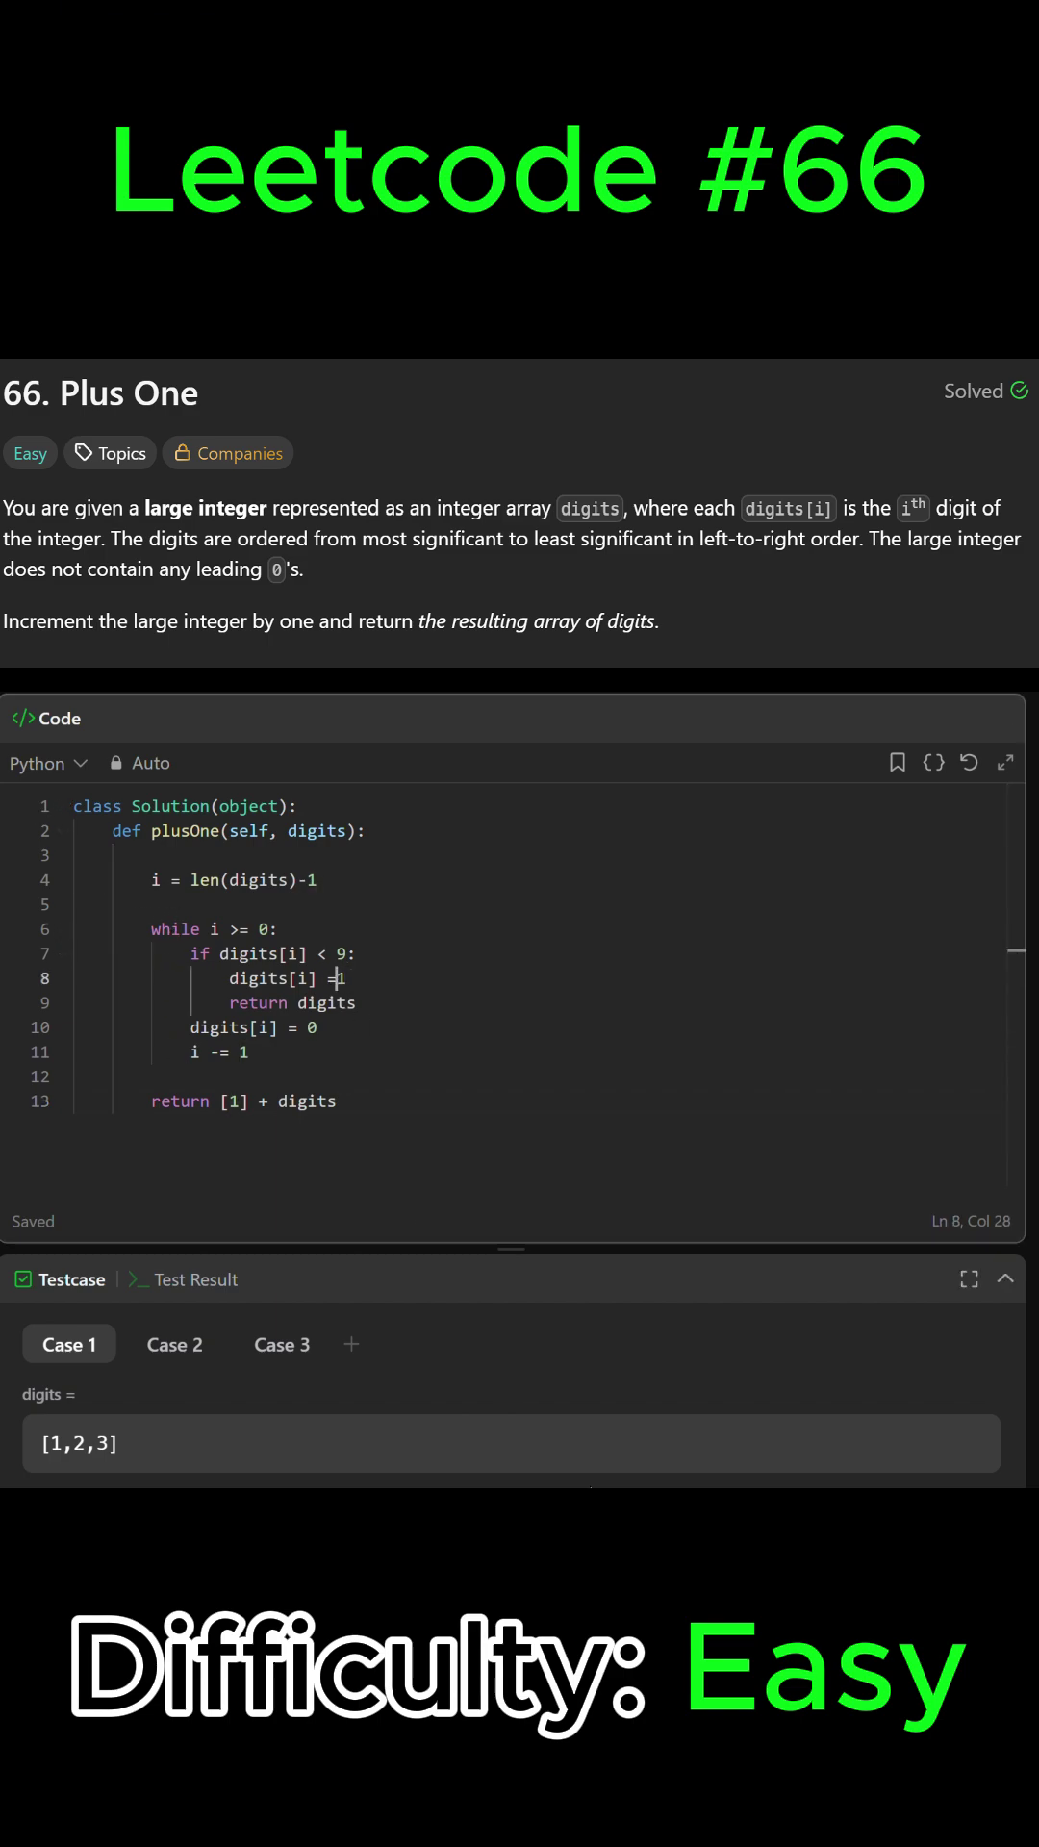
key(BackSpace)
key(BackSpace)
text(+=)
key(ctrl+s)
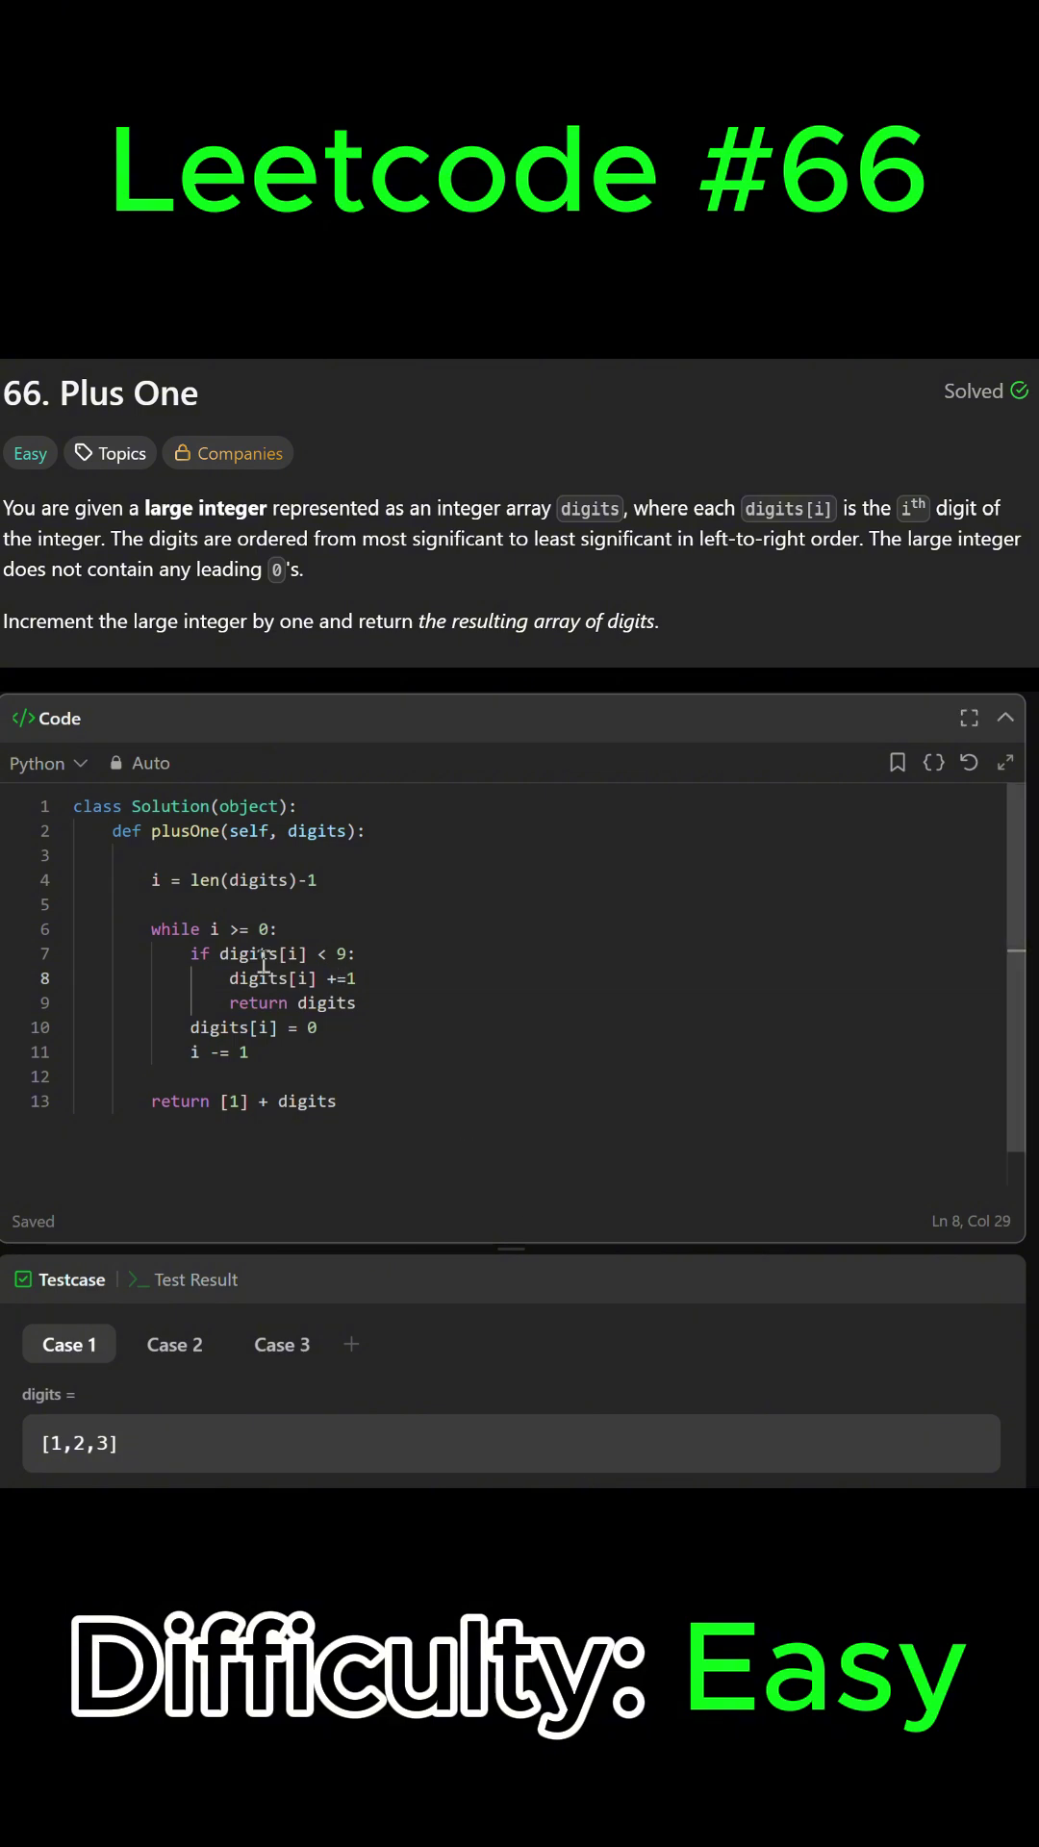